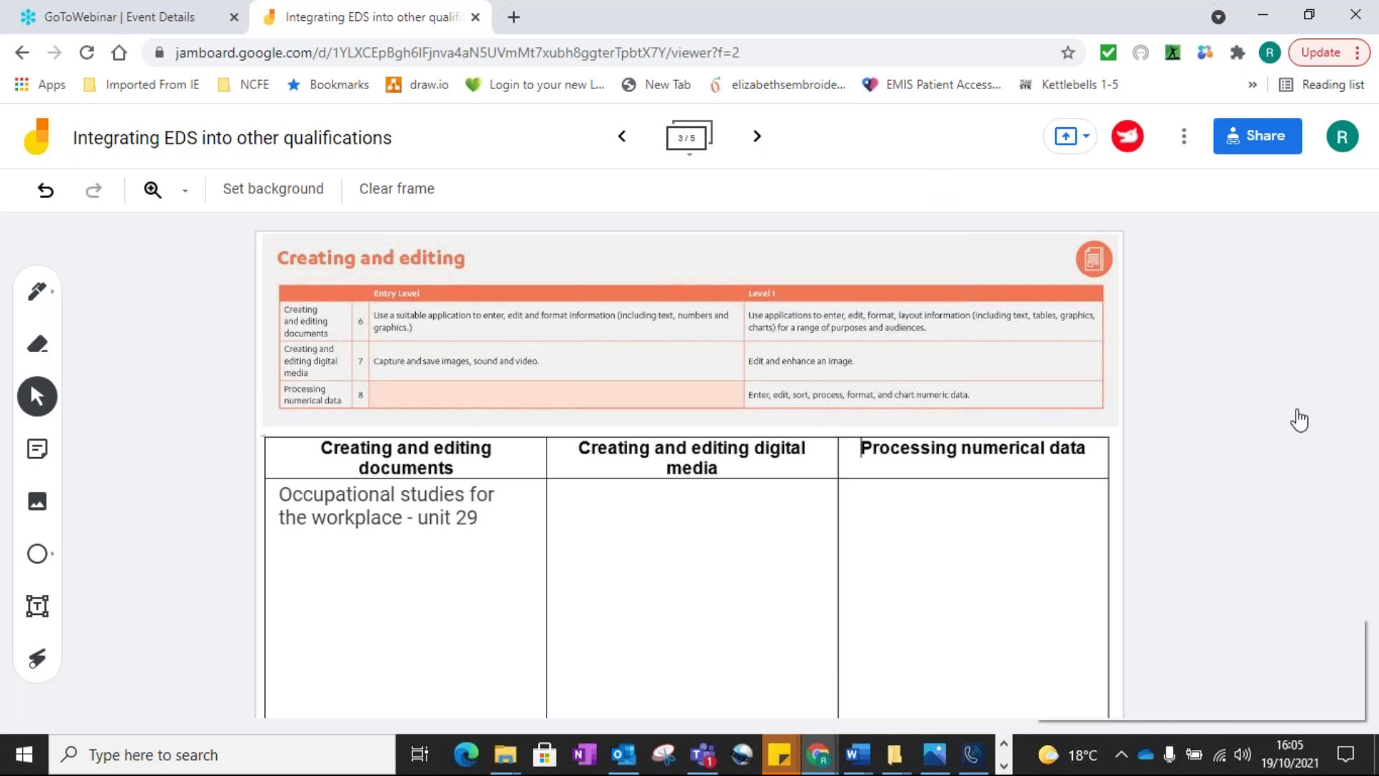
Create a yellow sticky note reading "L1 Cert Customer Services - Unit 8".
left_click(37, 451)
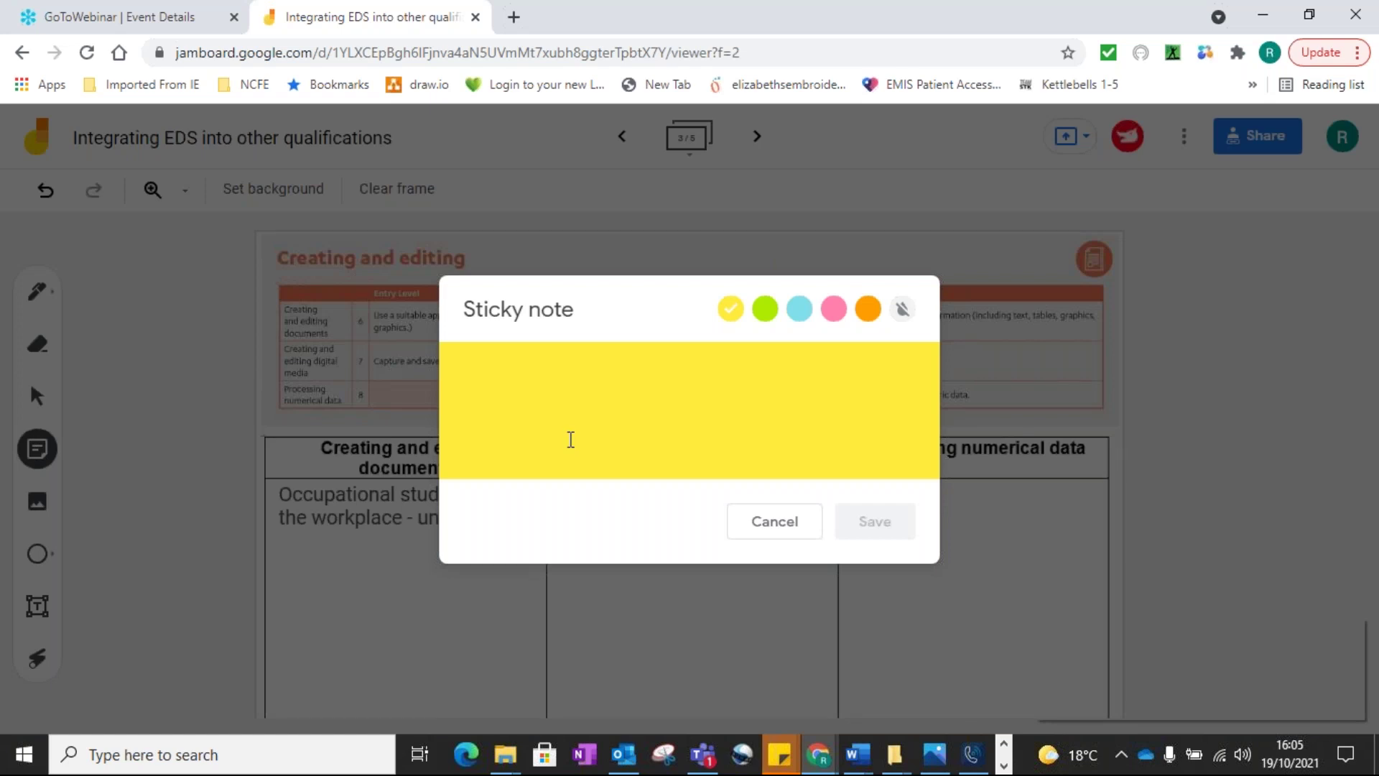
type("L1")
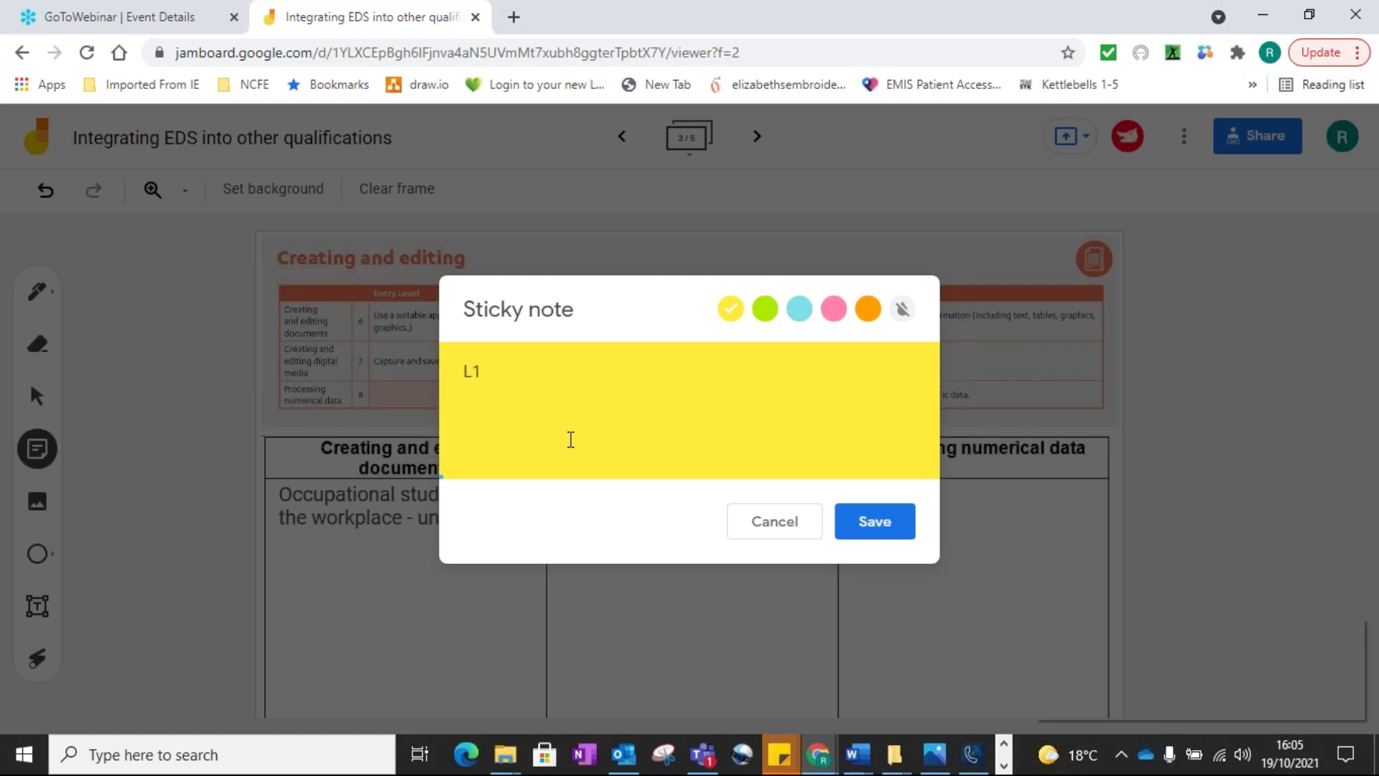
type(" Cert Customer")
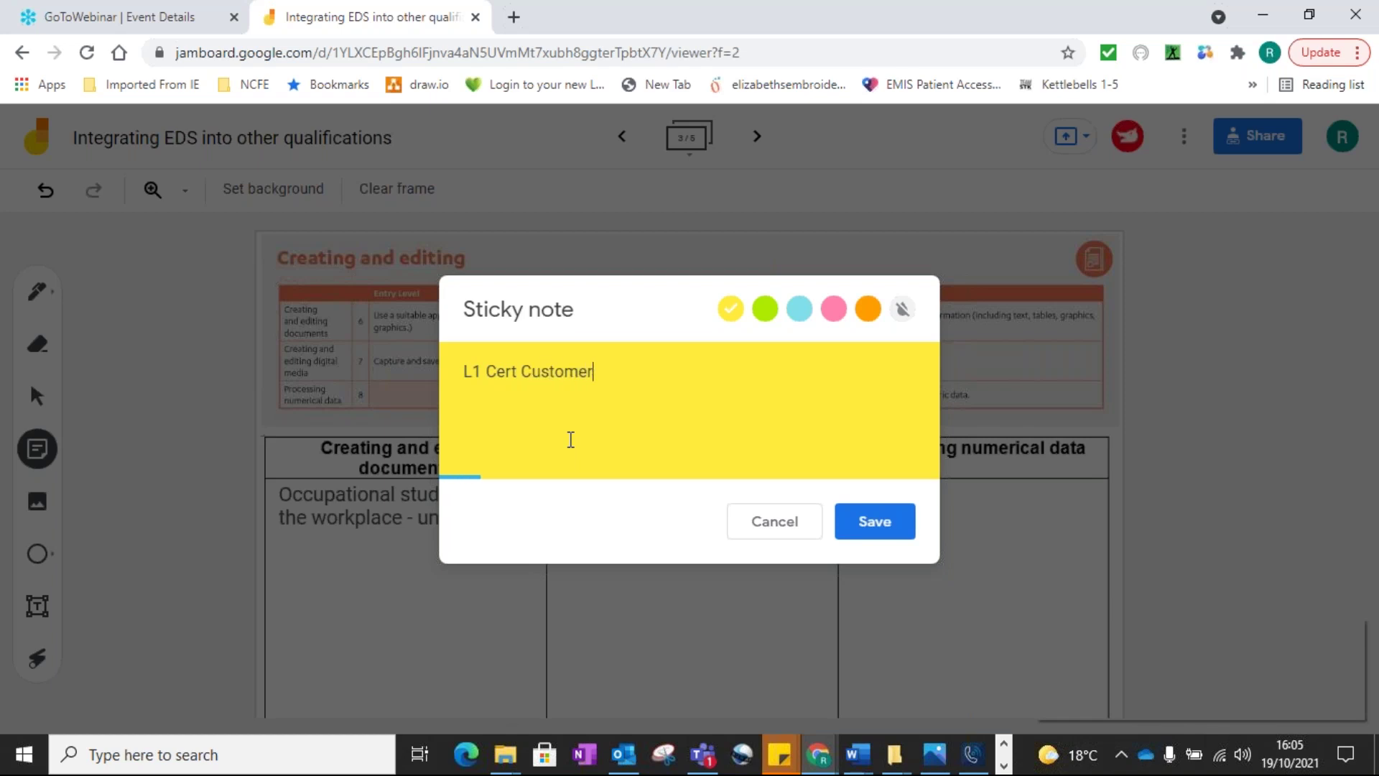
type(" Services - Unit 8")
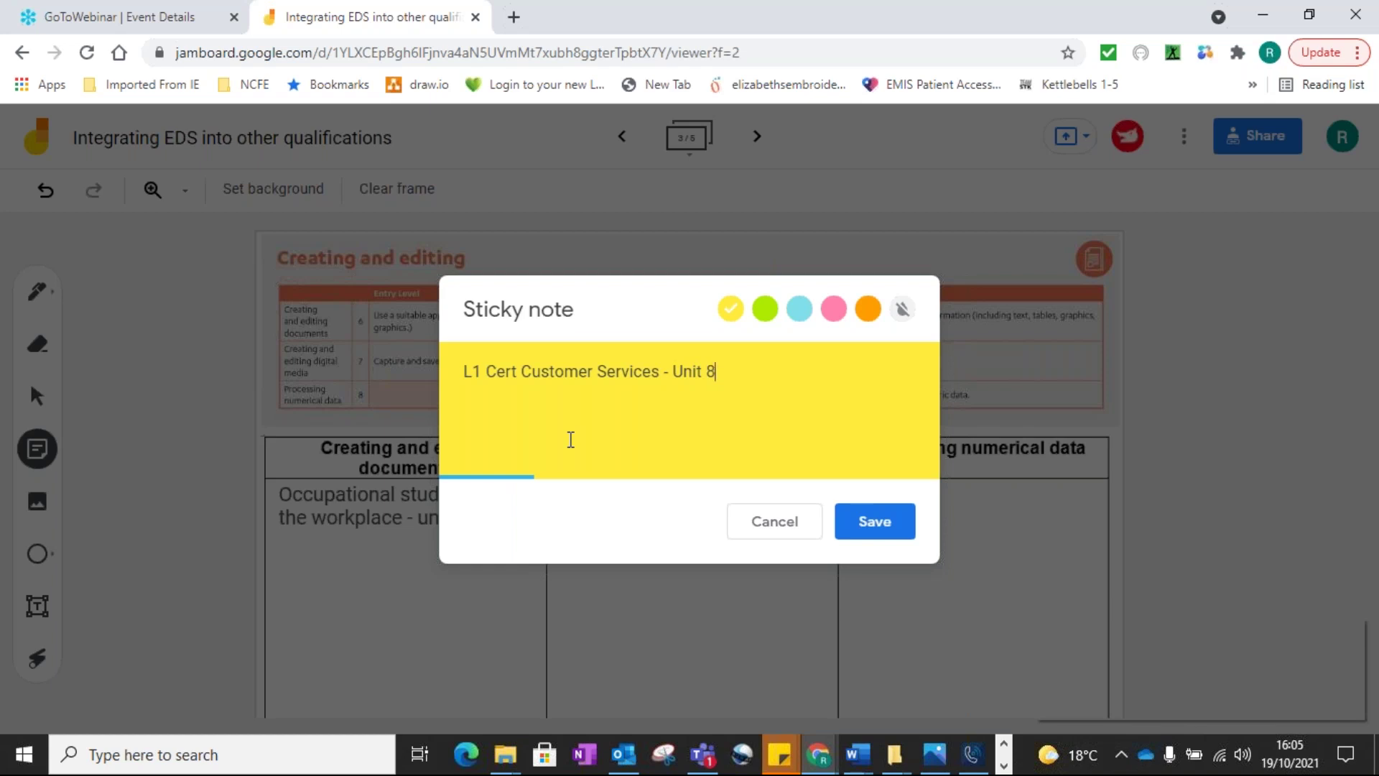
left_click(875, 522)
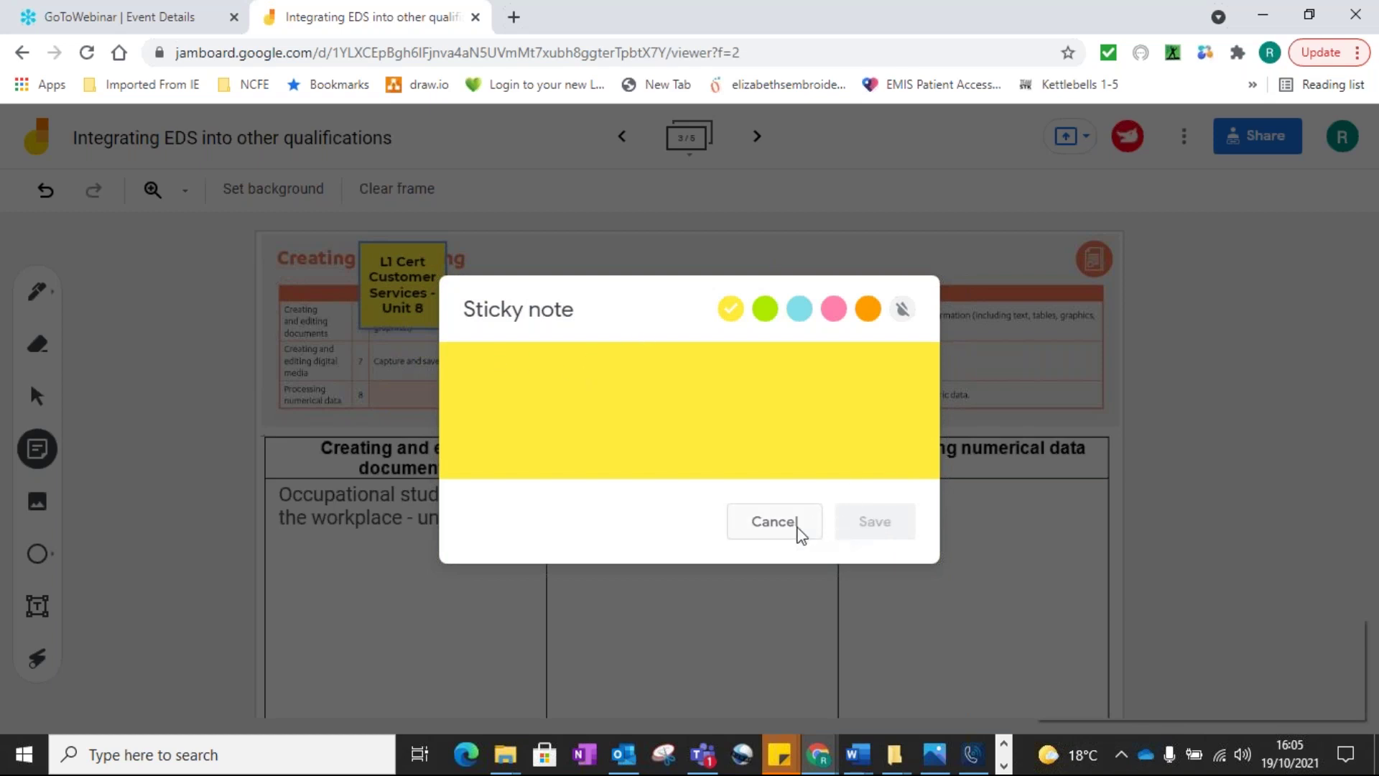
Move the Customer Services sticky note into the Processing numerical data column, just below its heading.
left_click(403, 281)
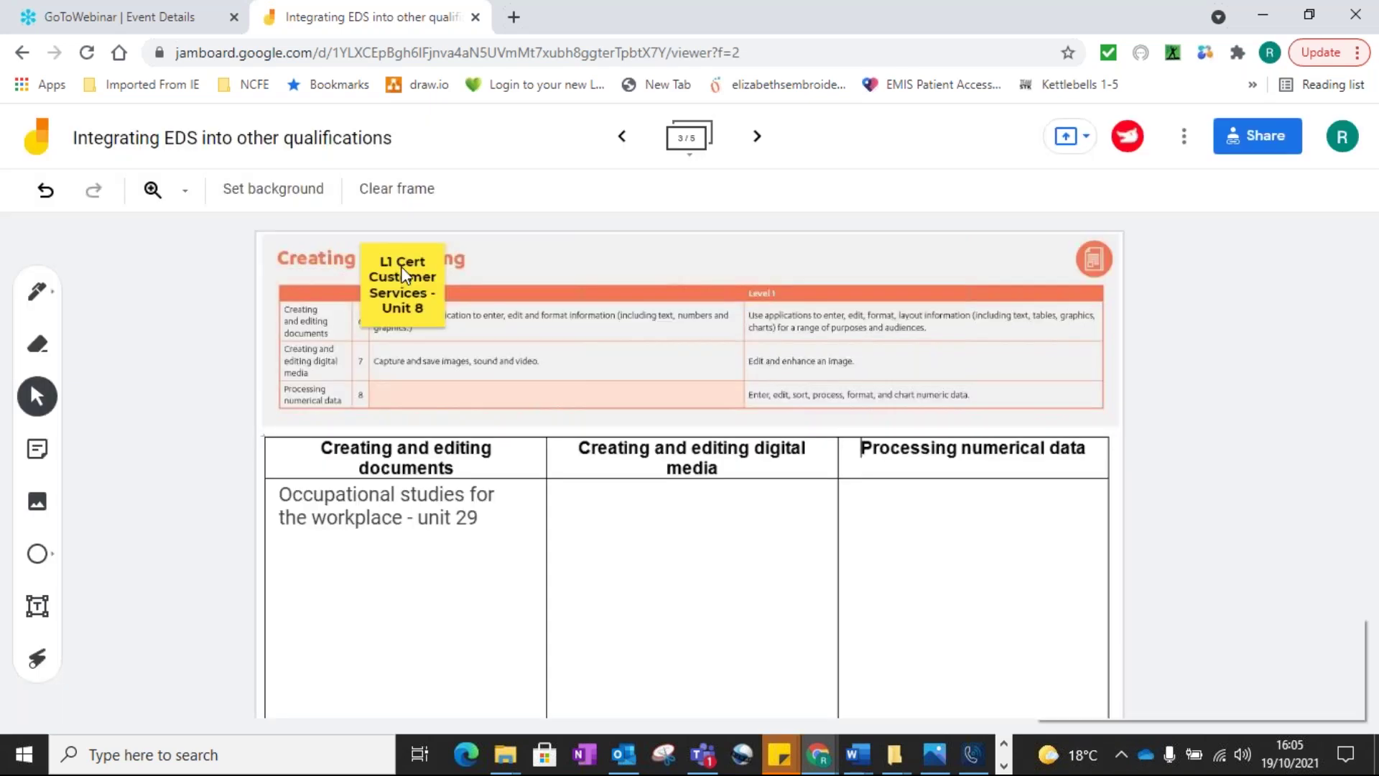
left_click_drag(401, 266, 895, 514)
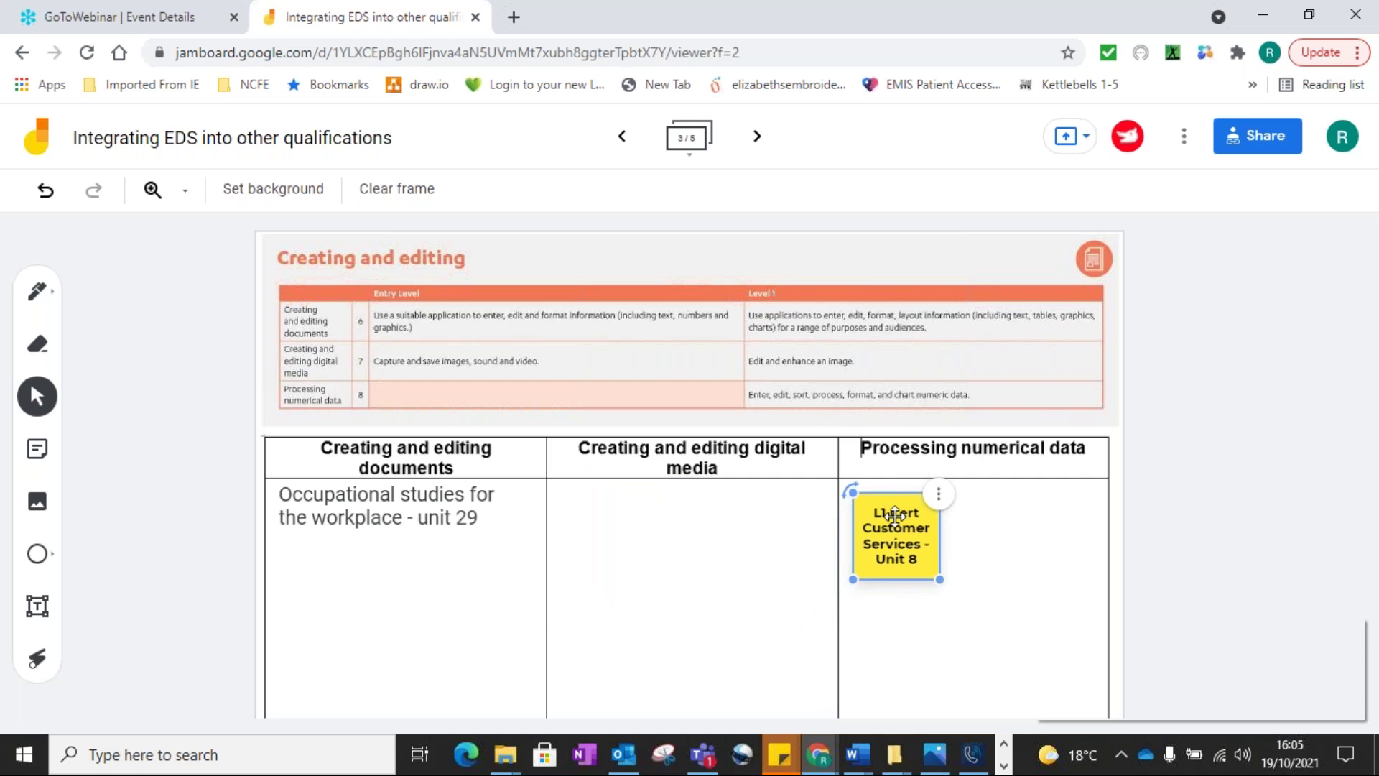
left_click_drag(895, 514, 903, 509)
left_click(836, 500)
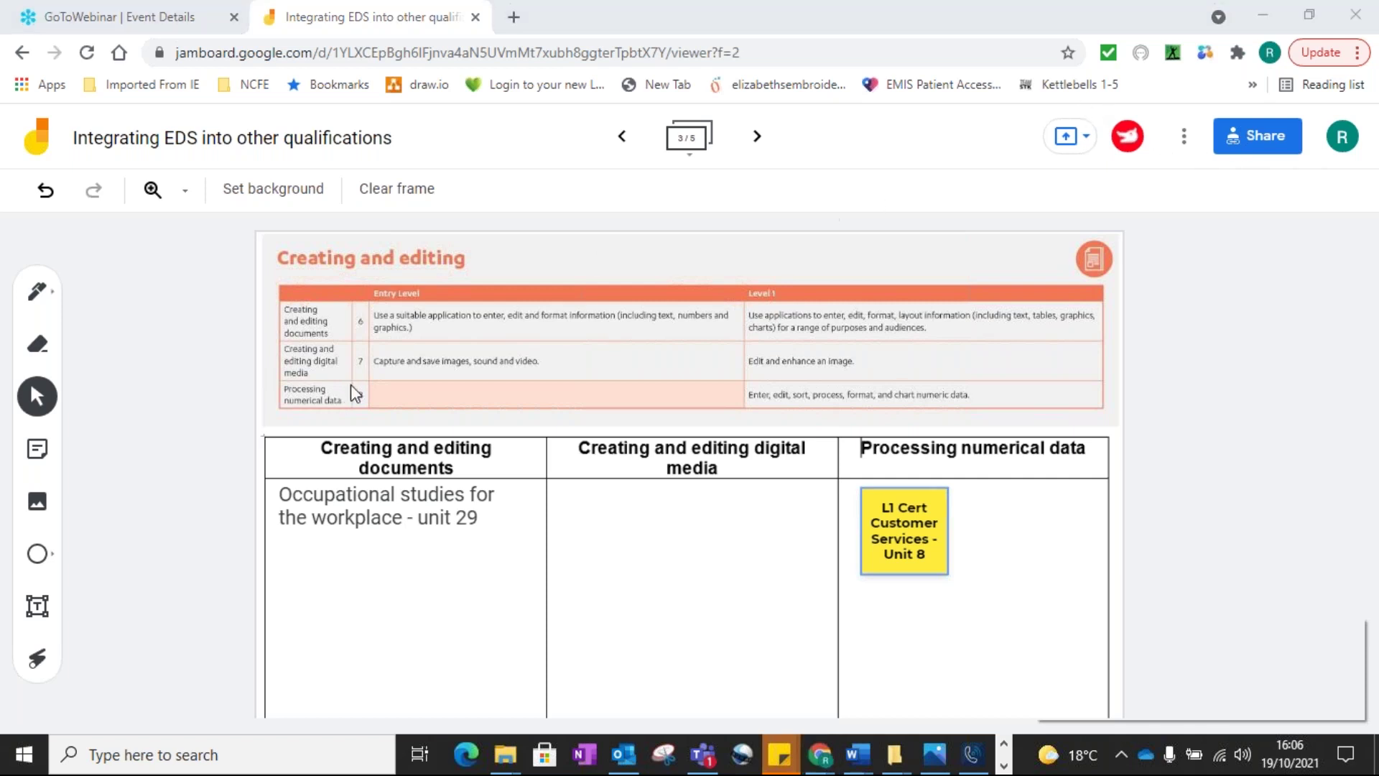
Place an empty text box below the Occupational studies entry in the Creating and editing documents column.
left_click(52, 605)
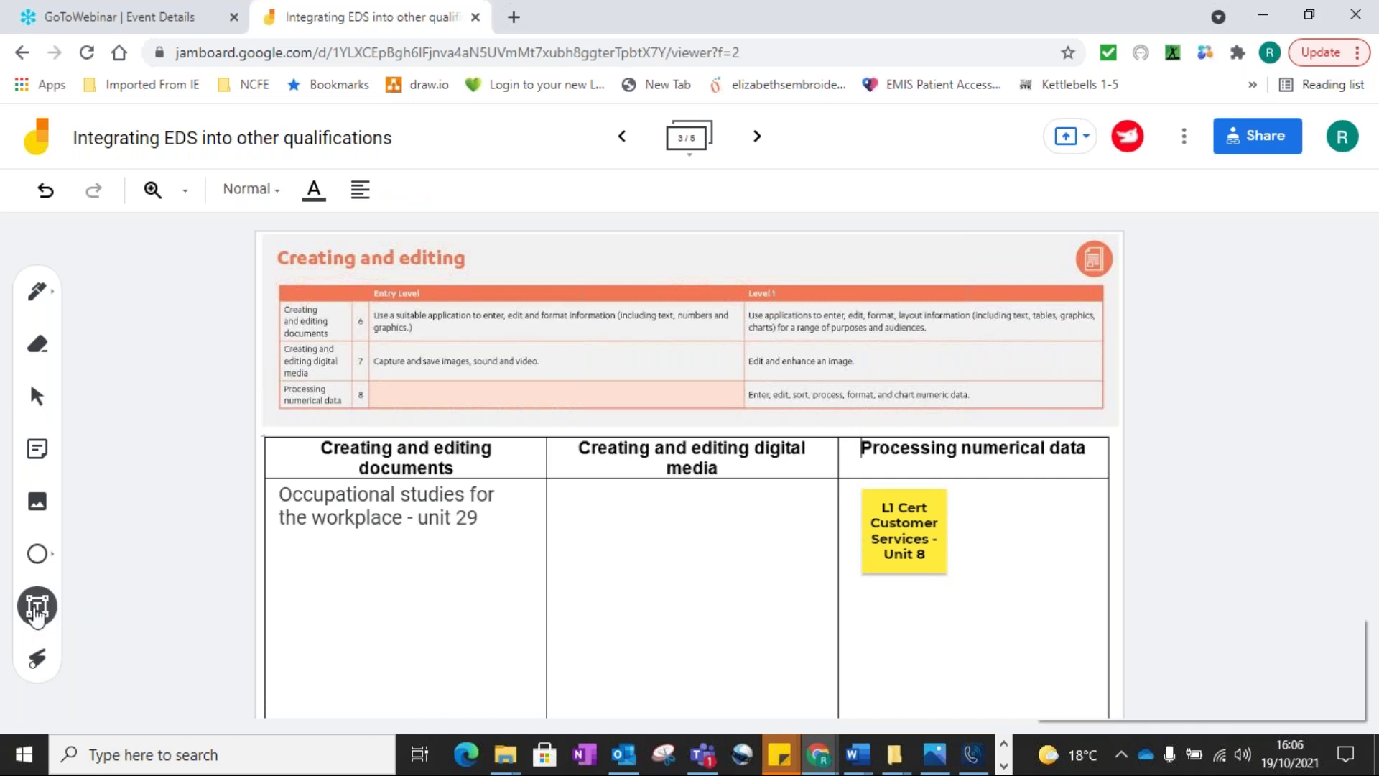
left_click(315, 574)
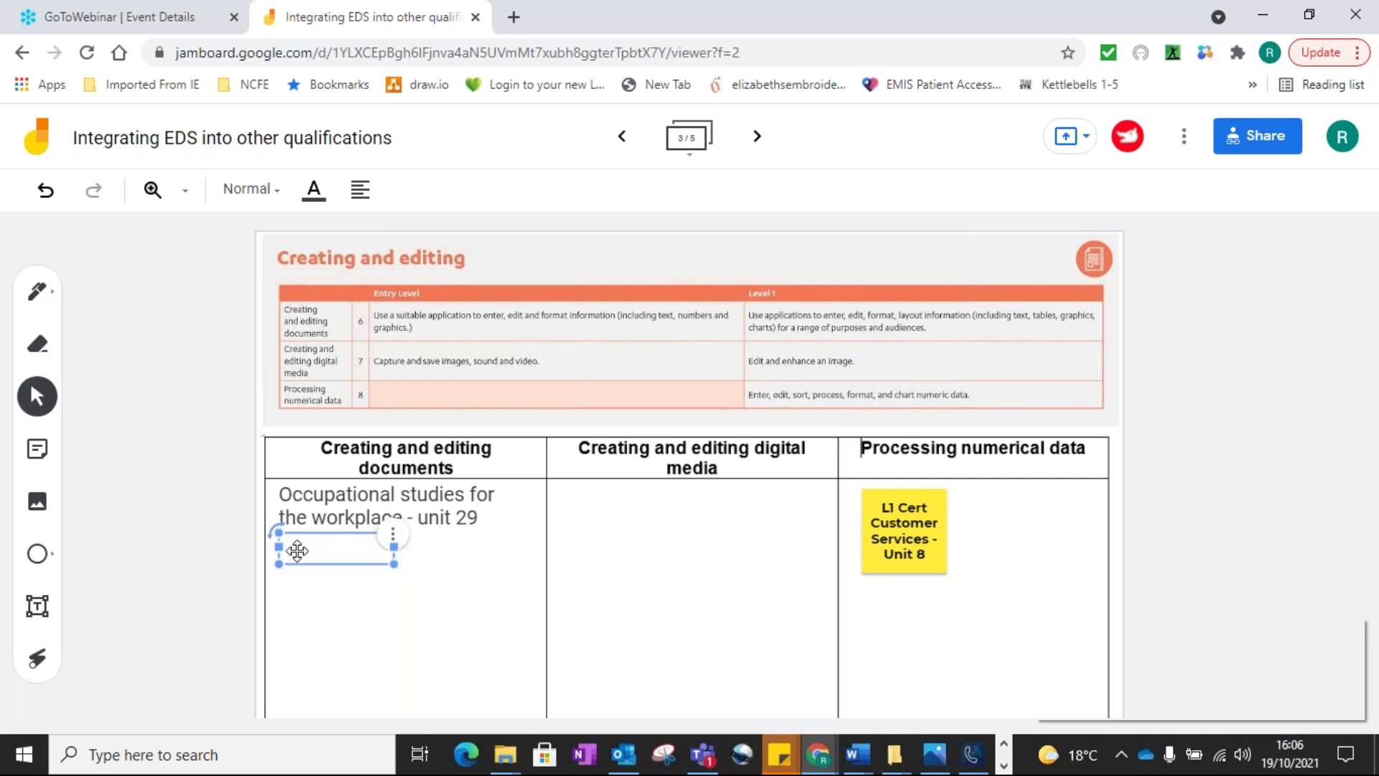
left_click_drag(302, 547, 315, 565)
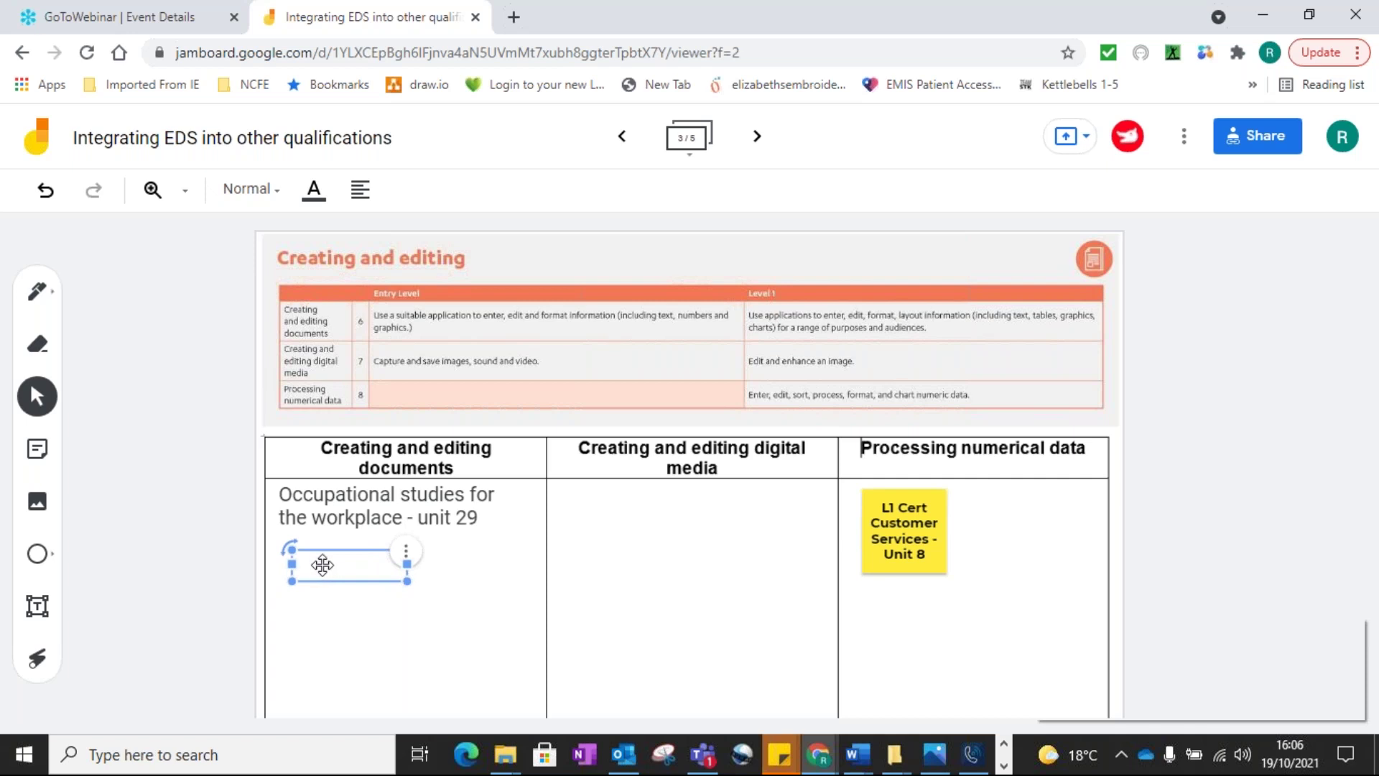
left_click(748, 573)
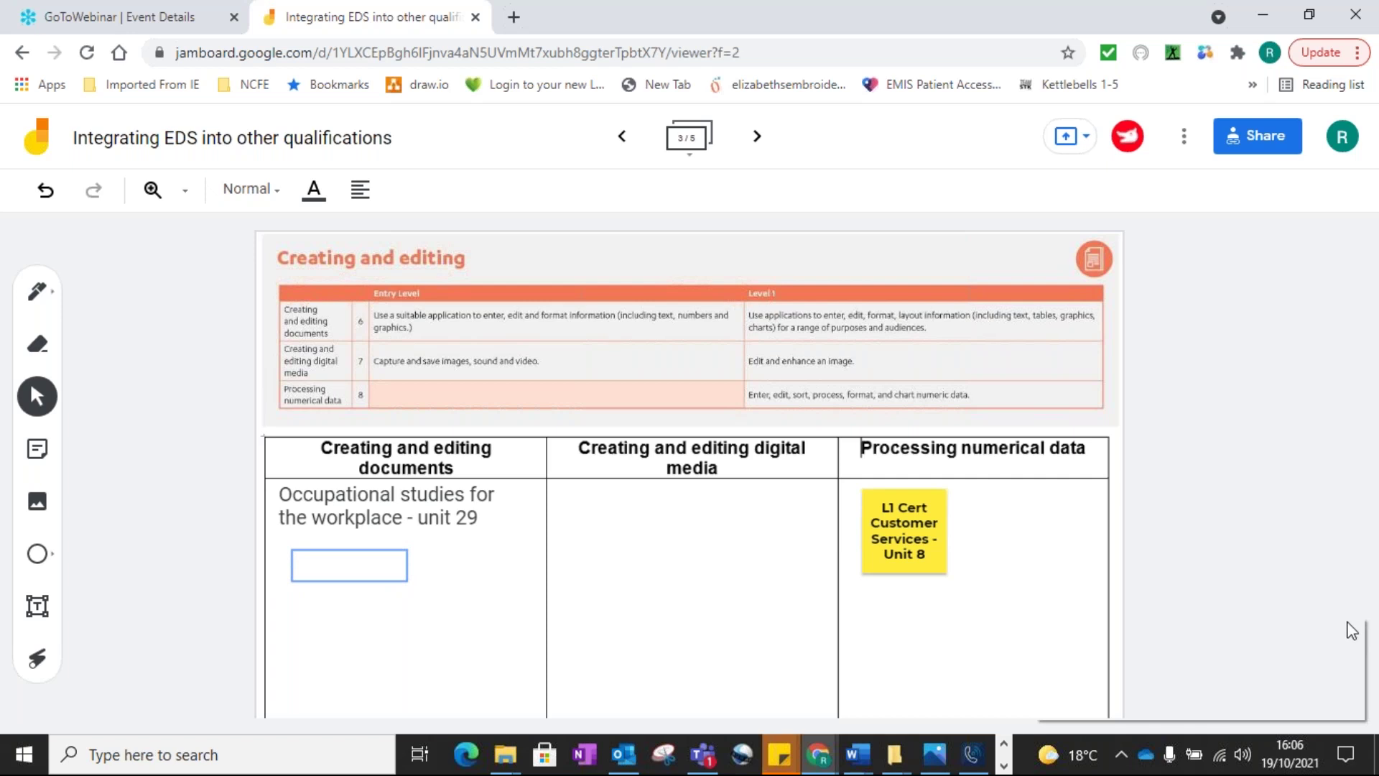
Fill the empty text box with "manage time and workload (customer service L1)".
left_click(338, 565)
left_click(405, 552)
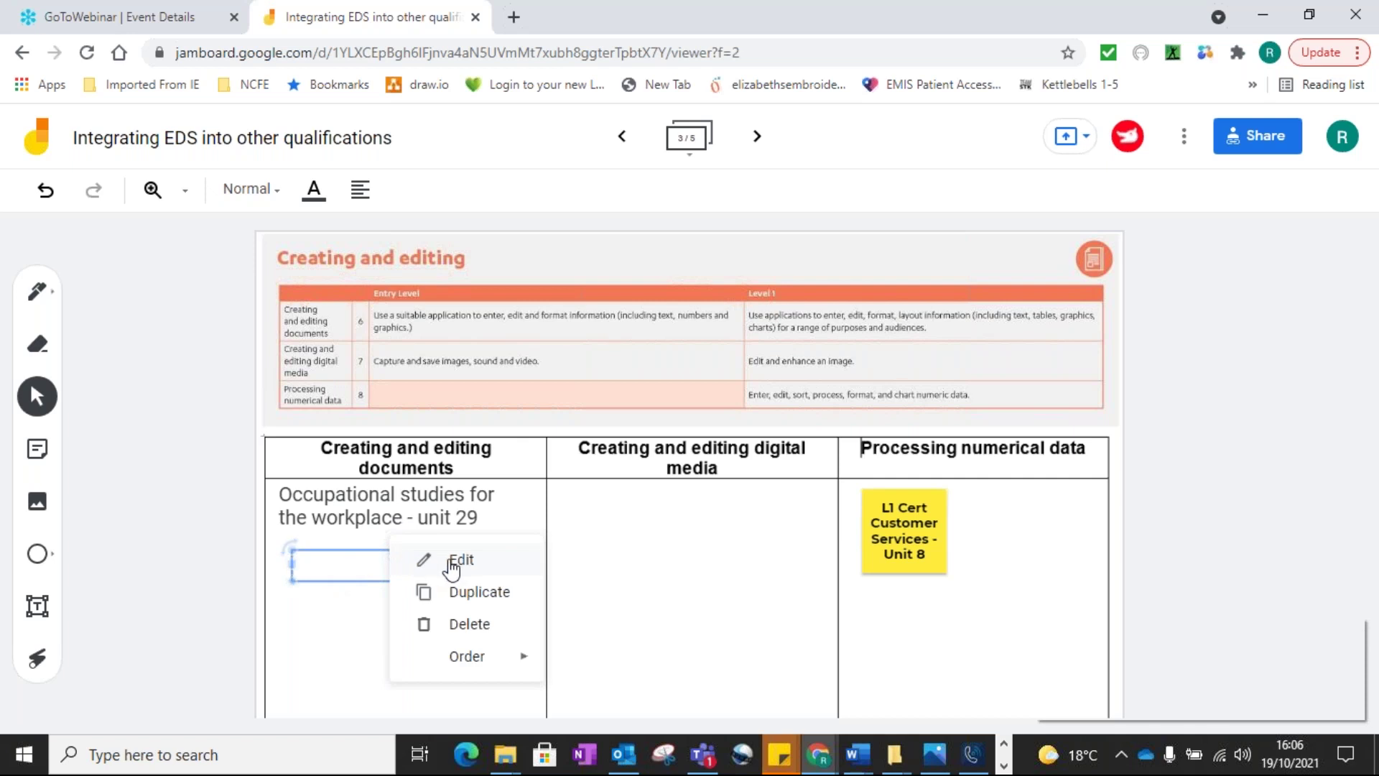
left_click(474, 567)
type("manage")
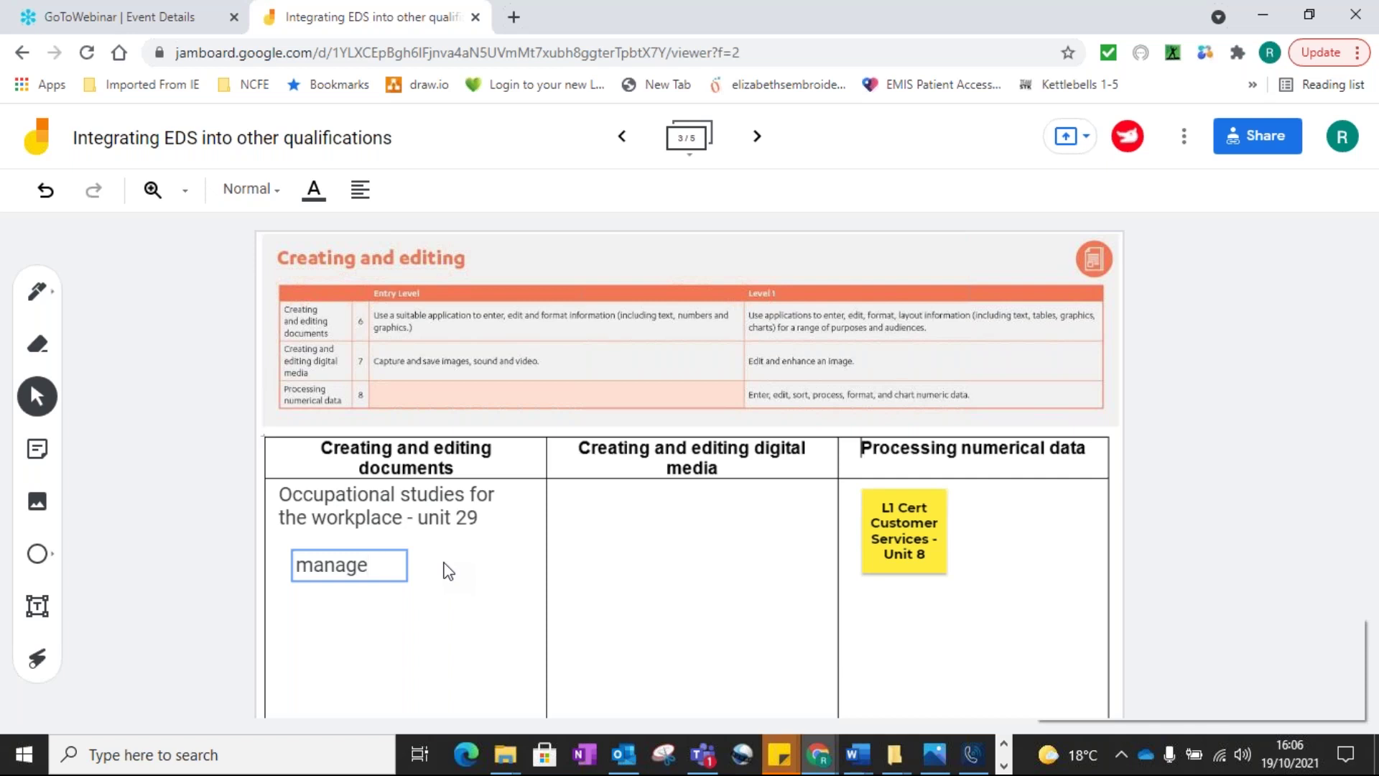
type("time and workload")
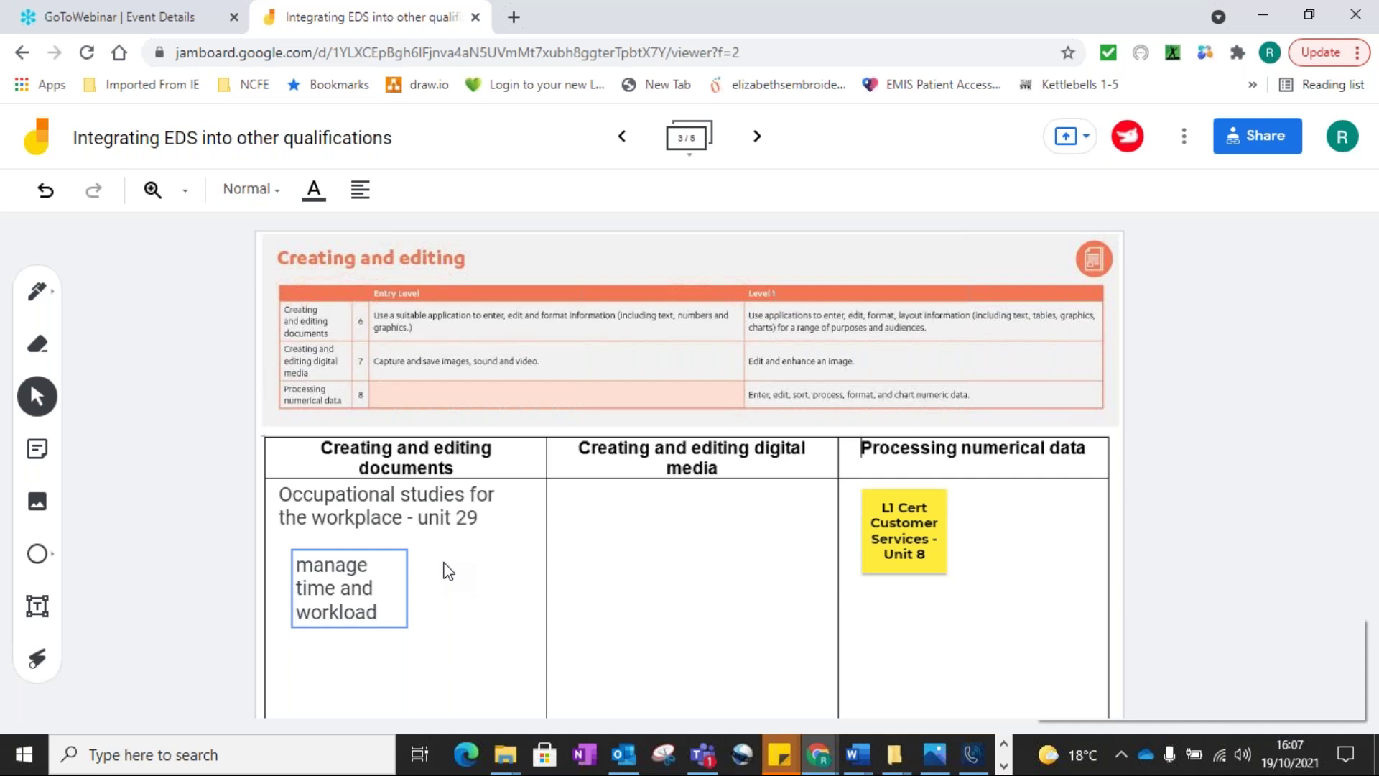
type("(customer")
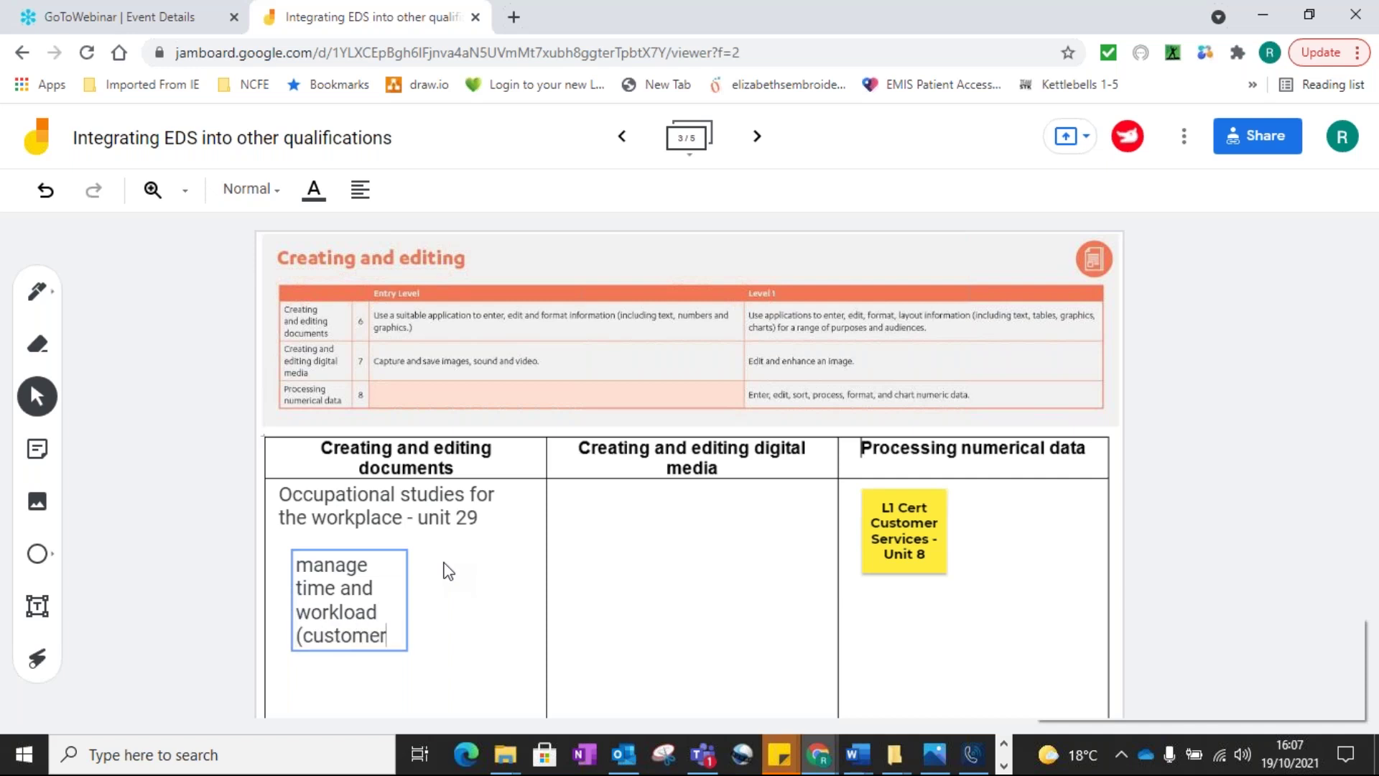
type(" service")
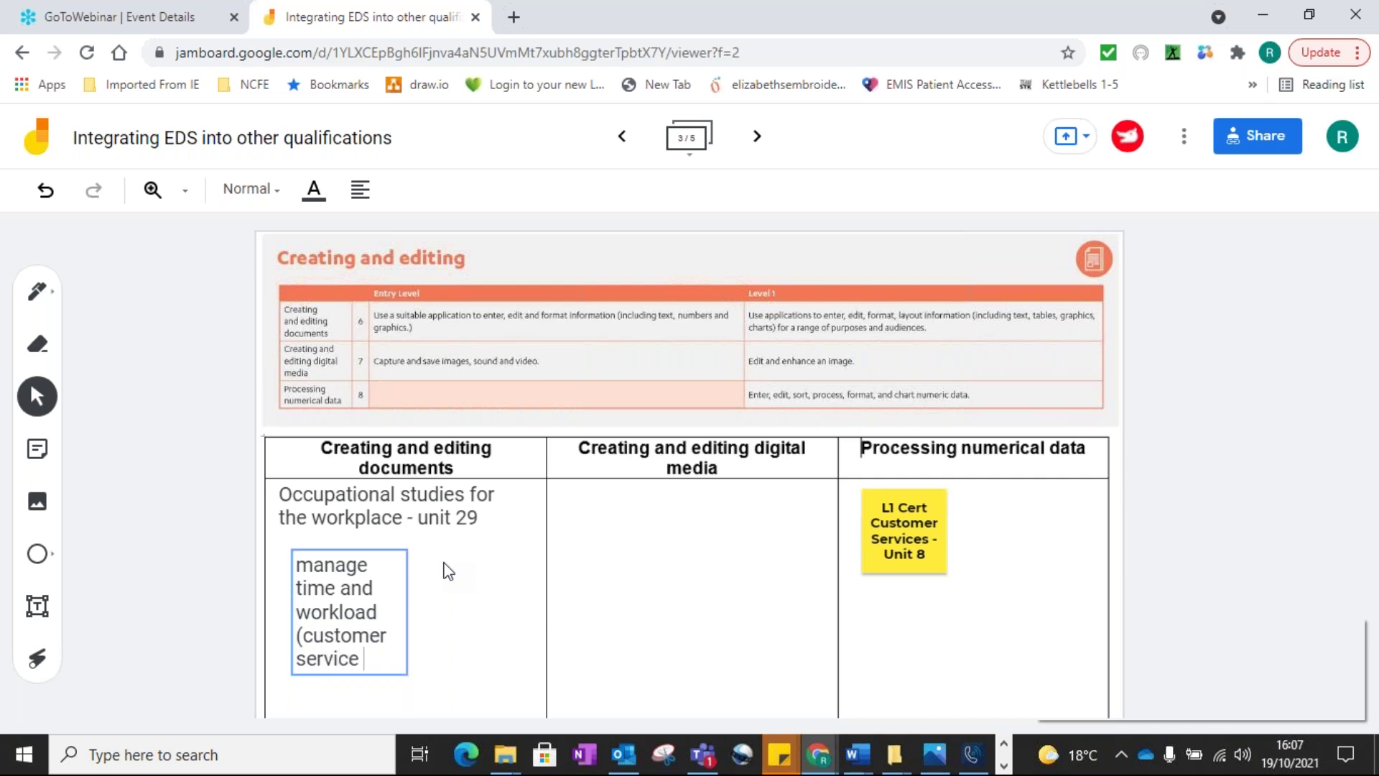
type(" L1)")
Widen the "manage time and workload" text box to fit three lines and place it directly beneath the Occupational studies entry.
left_click(382, 611)
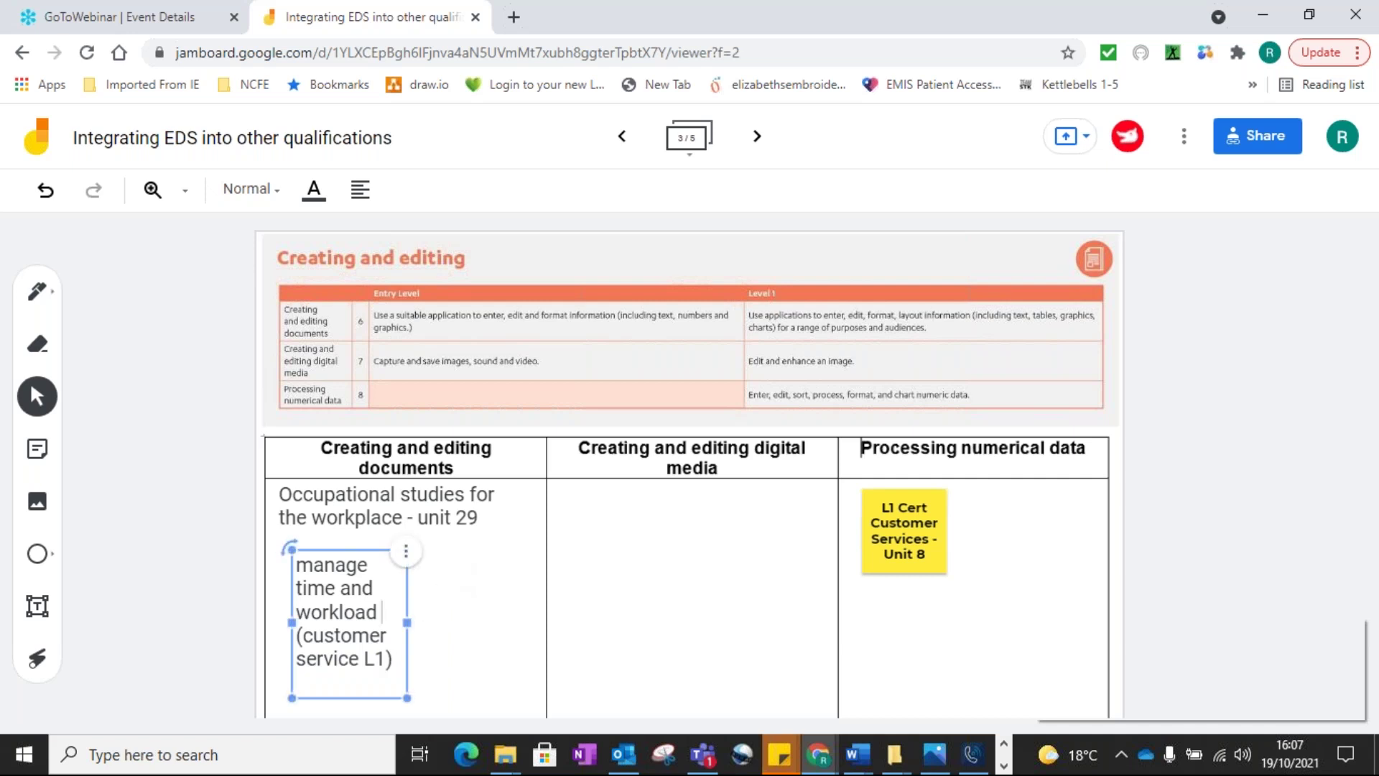
left_click_drag(406, 622, 498, 599)
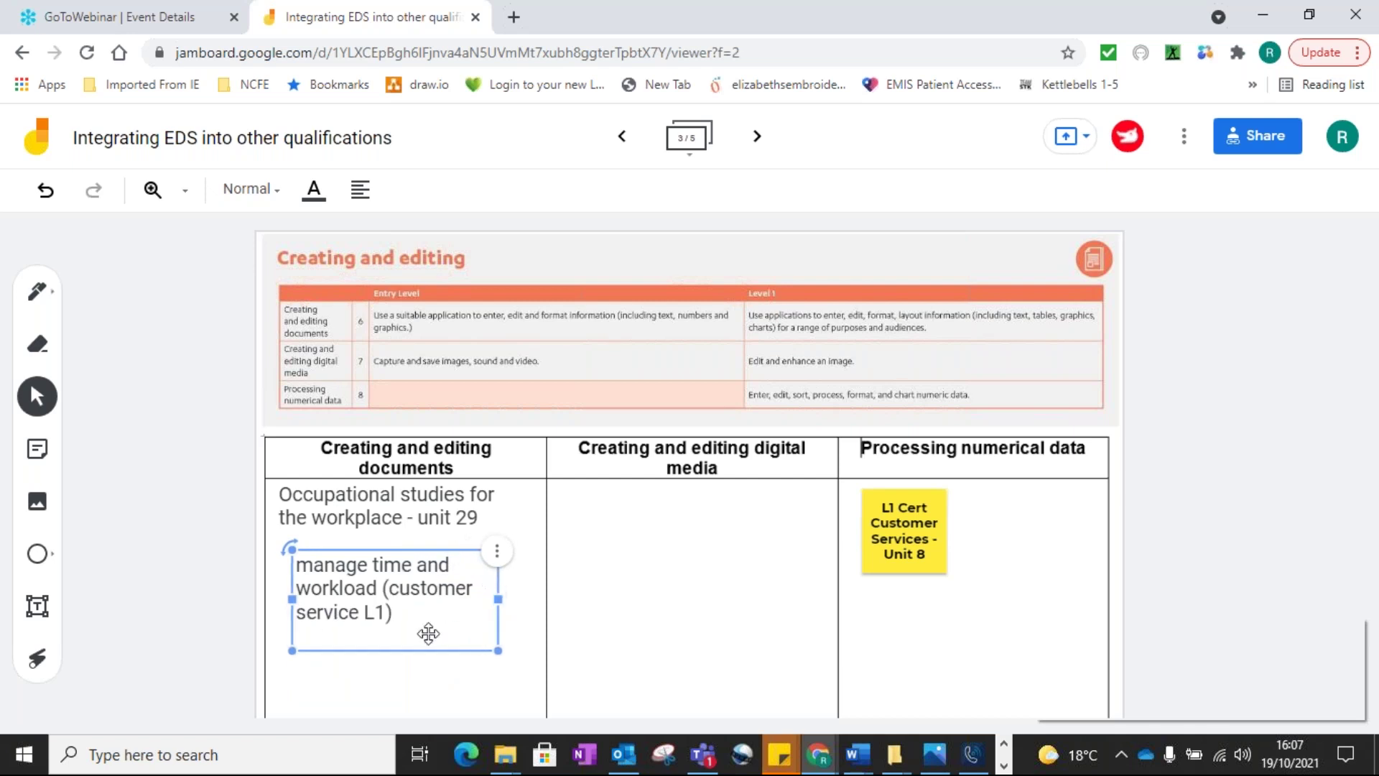
left_click_drag(384, 614, 364, 599)
left_click(614, 550)
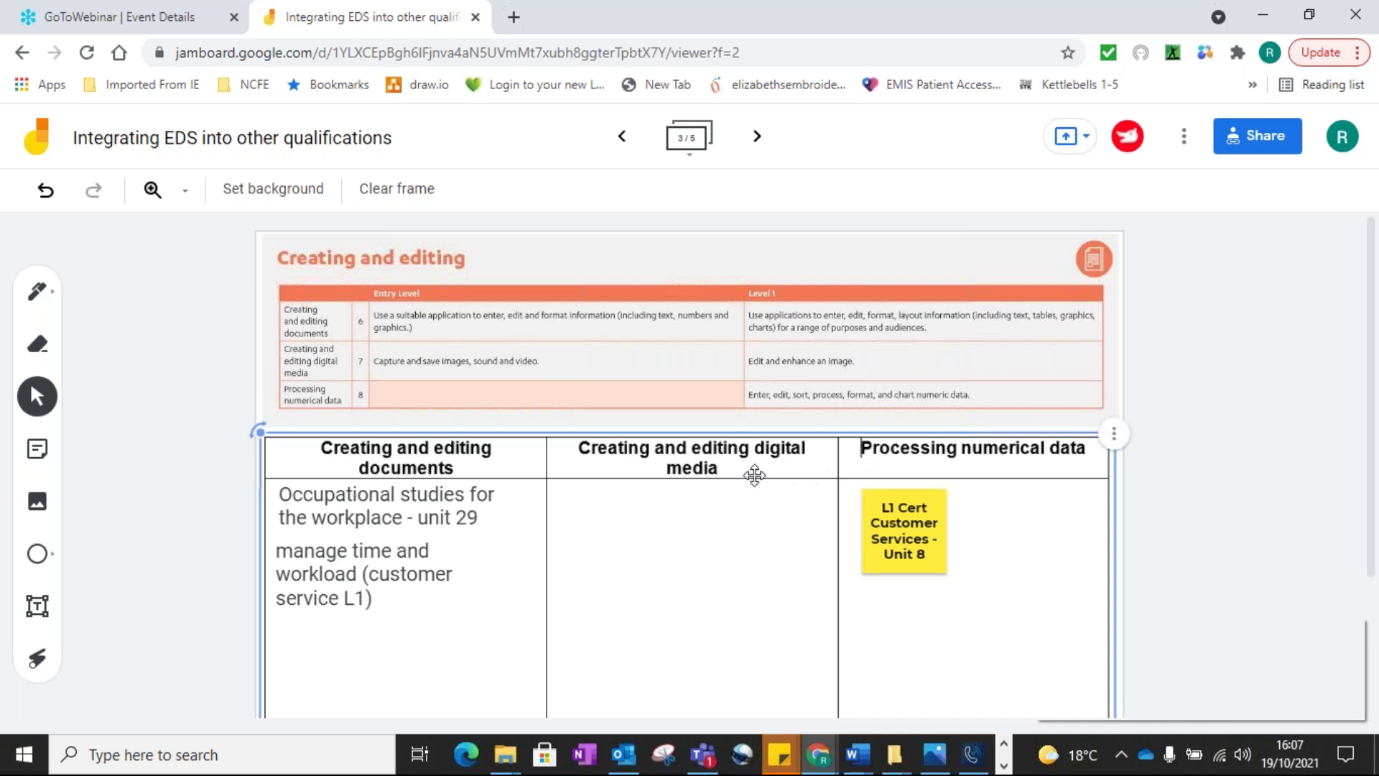
Create a yellow sticky note with the contributor's first name followed by ": L1 Cert BA: Prepare text from notes".
left_click(41, 451)
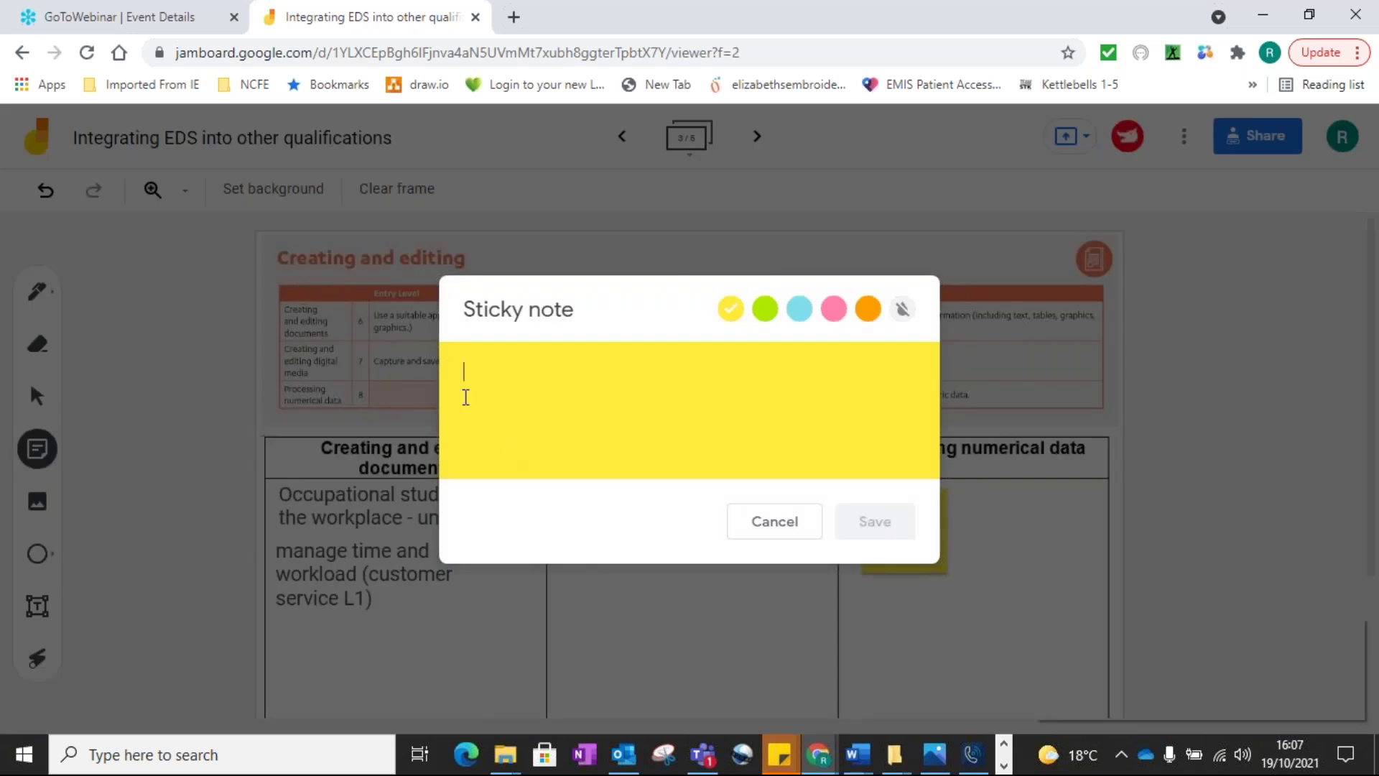
type("Christine:")
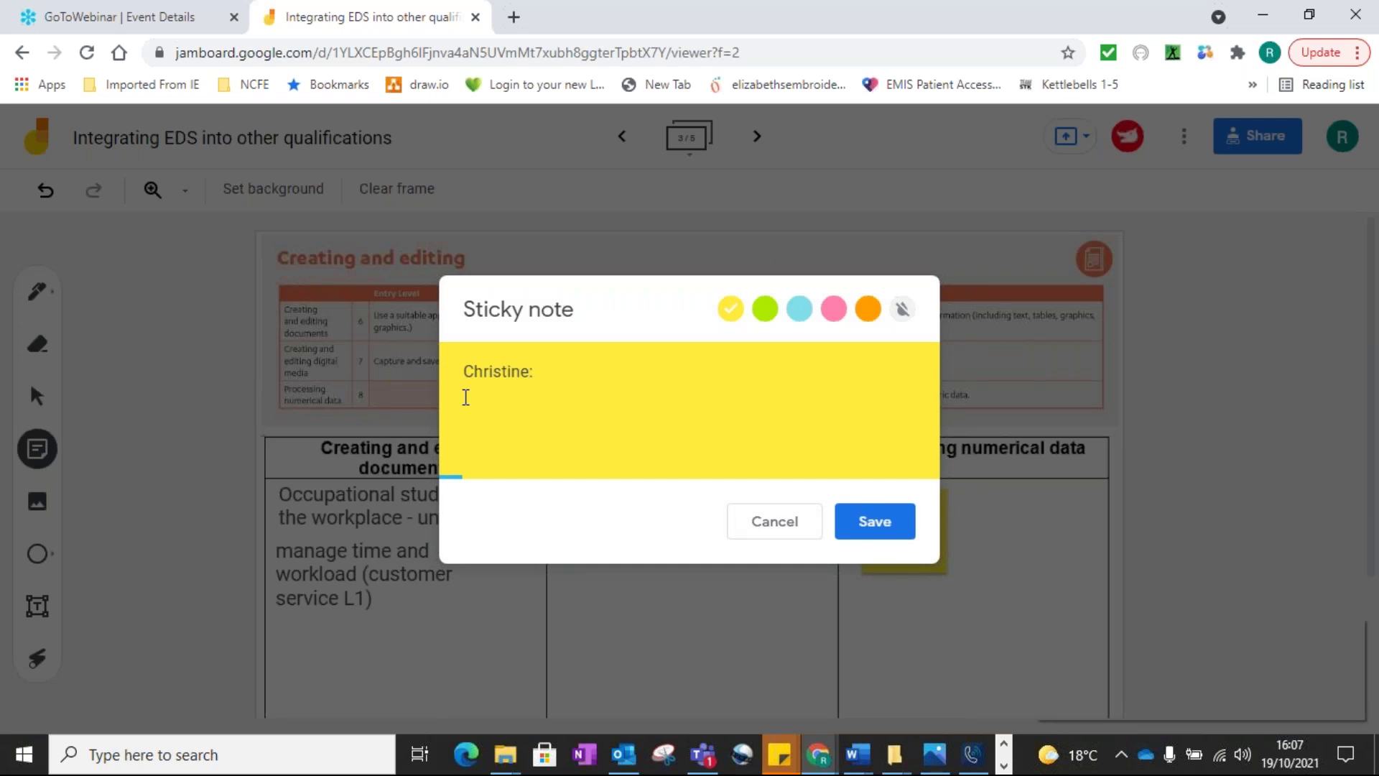
type(" L1 Cert BA: Manan")
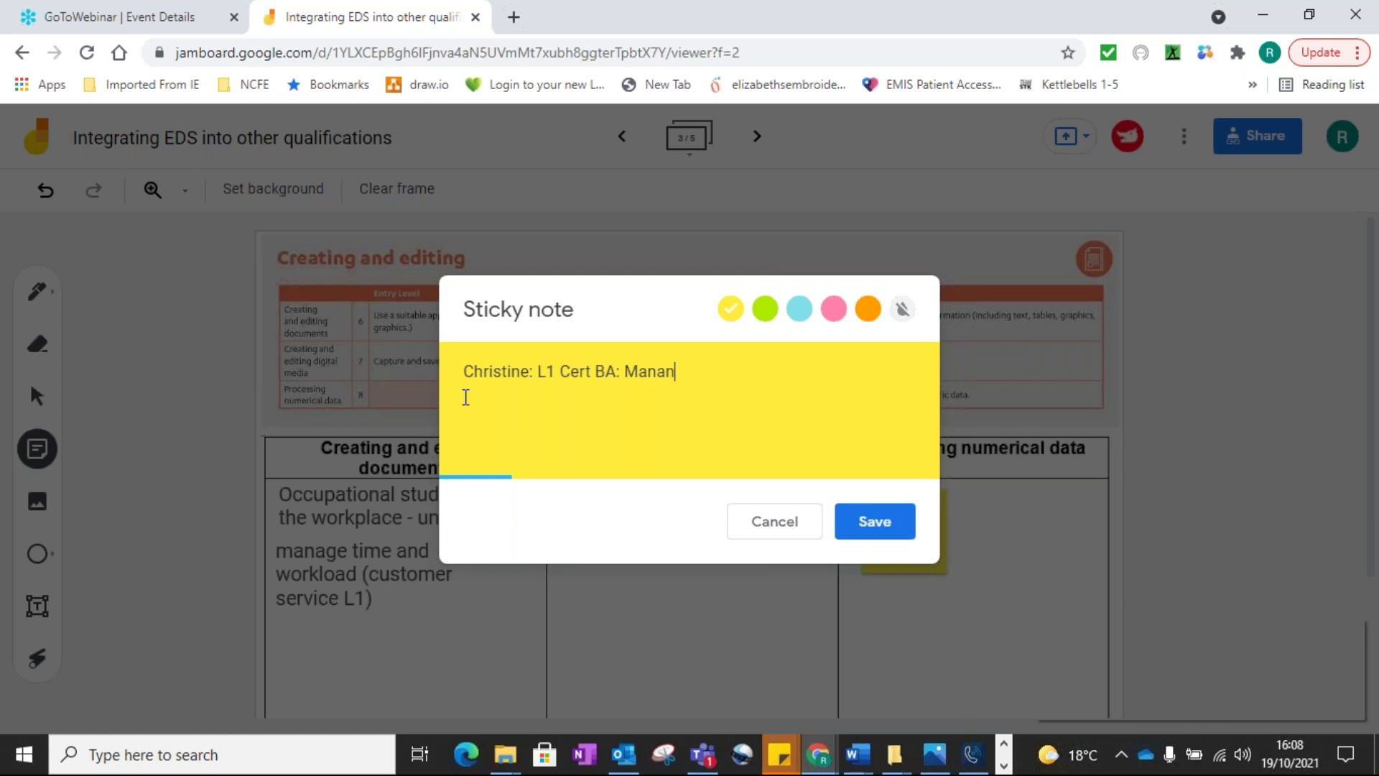
key("BackSpace")
key("BackSpace")
key("BackSpace")
key("BackSpace")
key("BackSpace")
type("Prepare text from ")
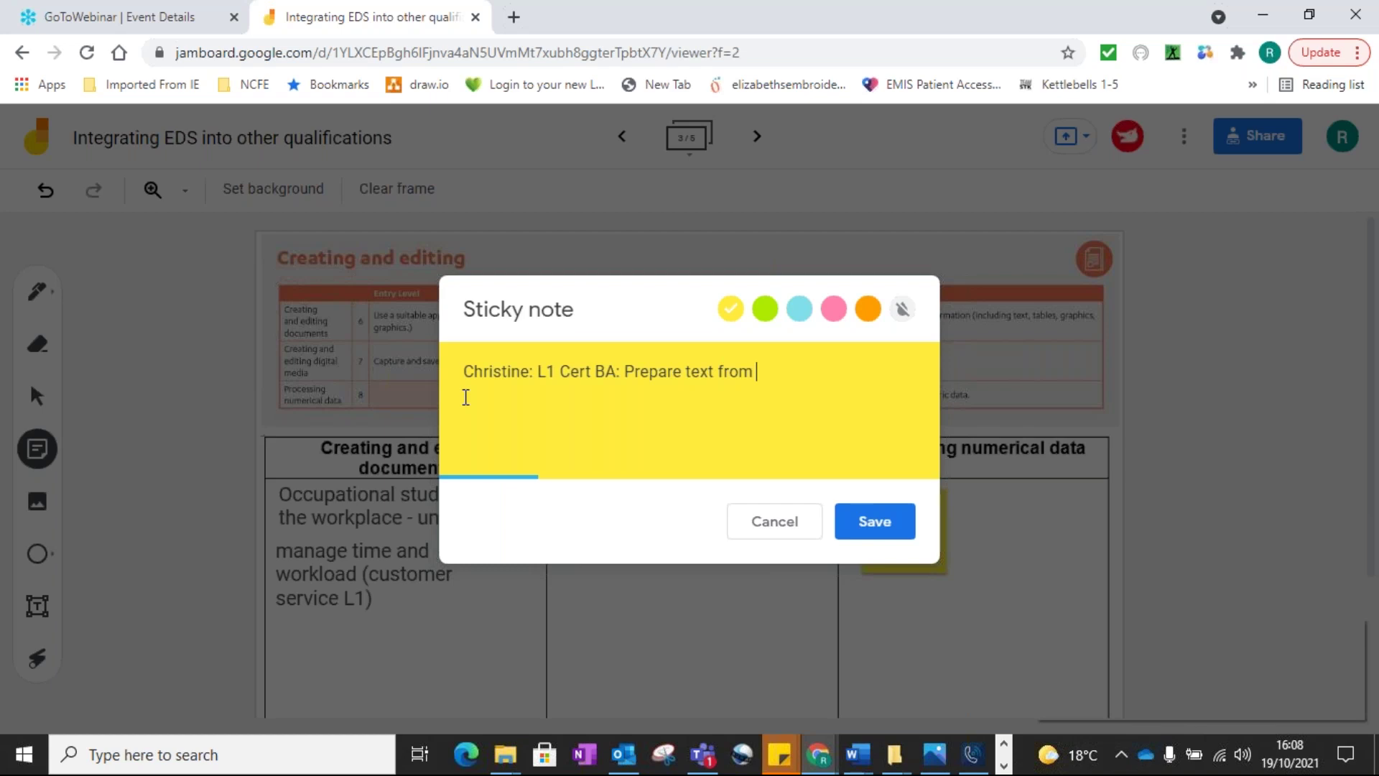
type("notes")
left_click(867, 524)
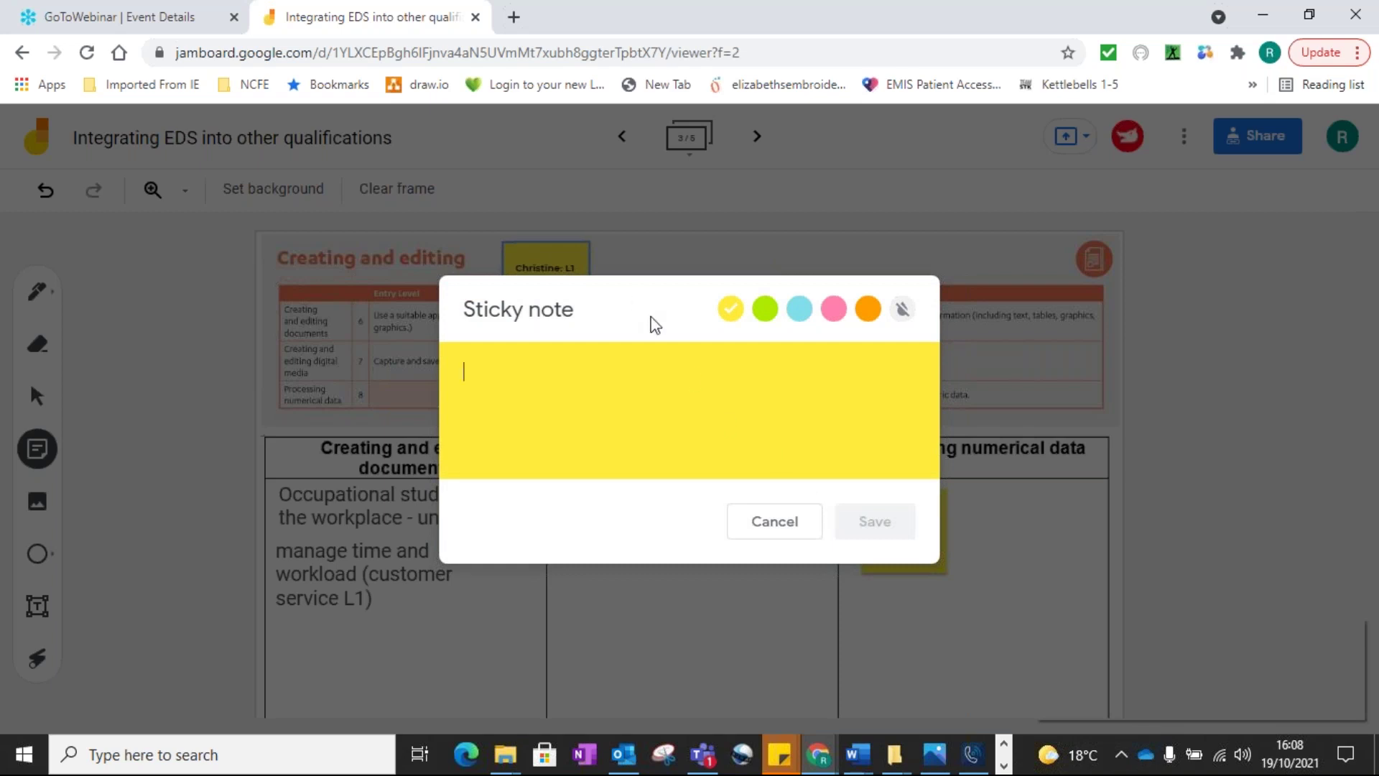
Dismiss the blank note and move the "Prepare text from notes" sticky below the last entry in the Creating and editing documents column.
left_click(770, 535)
left_click_drag(549, 292, 312, 639)
left_click(561, 621)
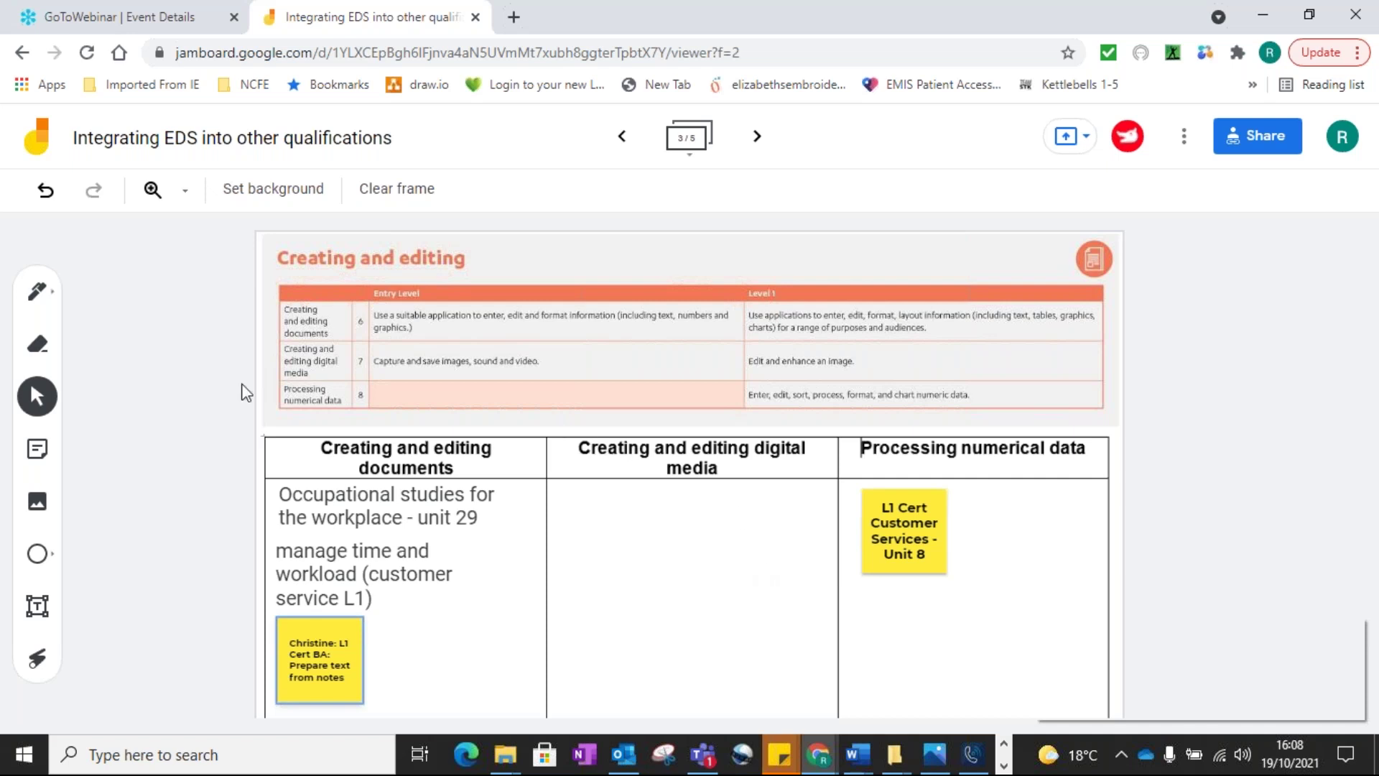
Create a yellow sticky note with the second contributor's first name followed by ": L1 Cert BA: Store and retrieve Info".
left_click(37, 451)
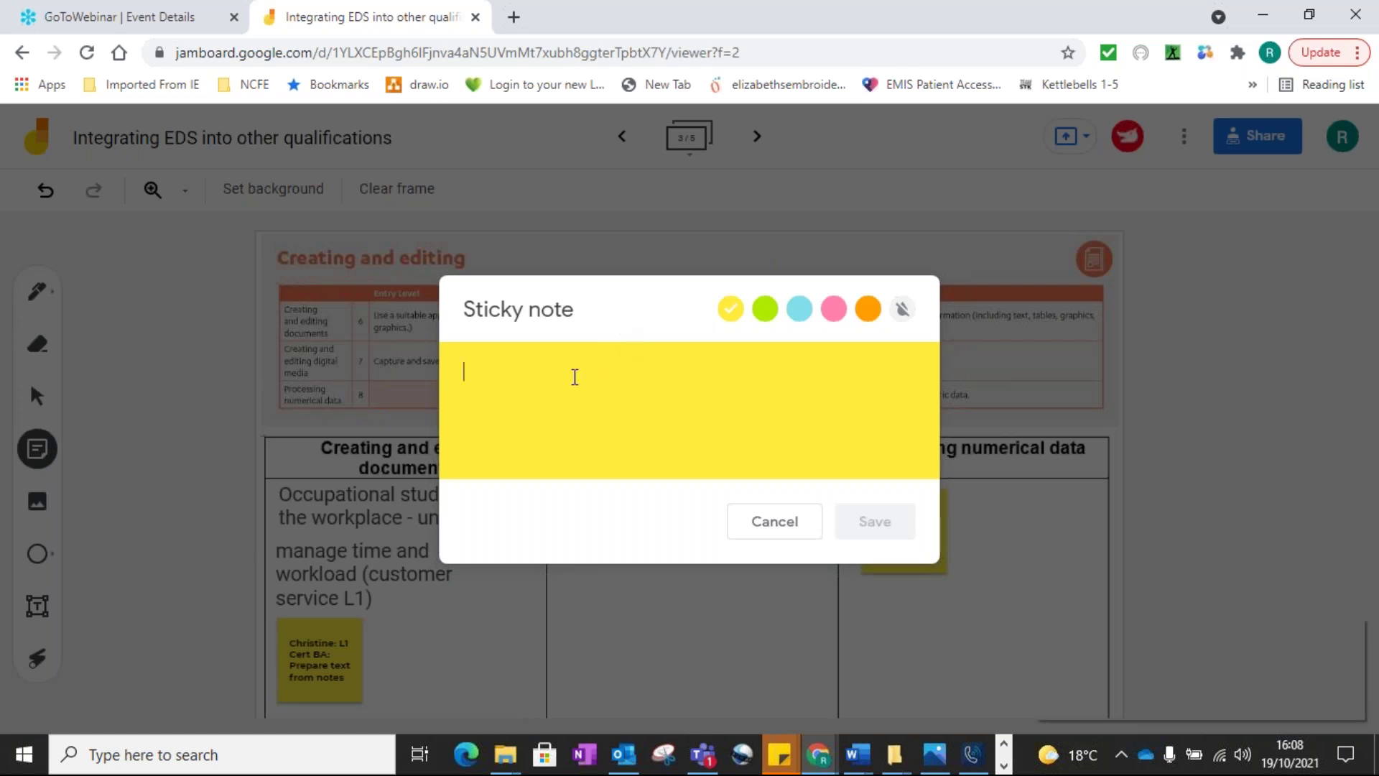
type("Lee")
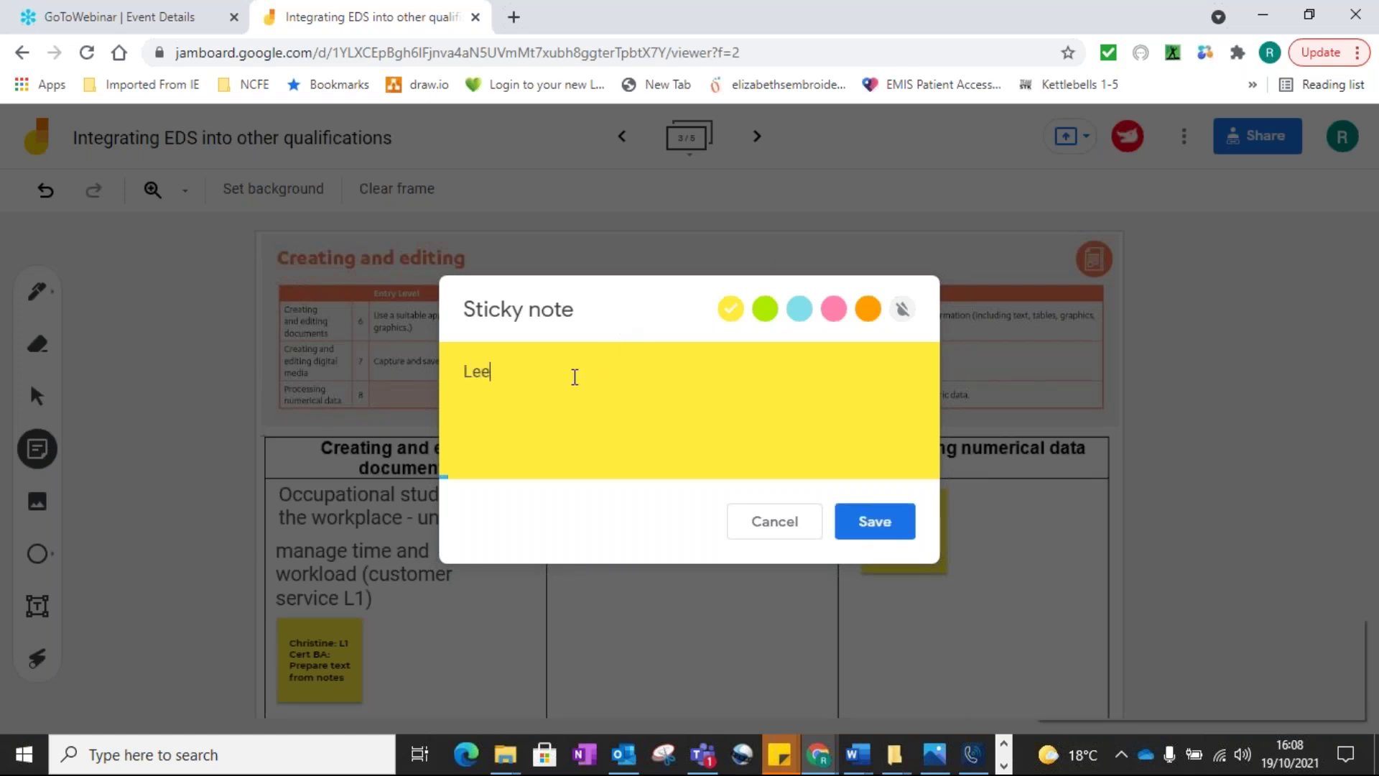
type(";")
type("L1 C")
type("ert BA")
type(": Sto")
type("re")
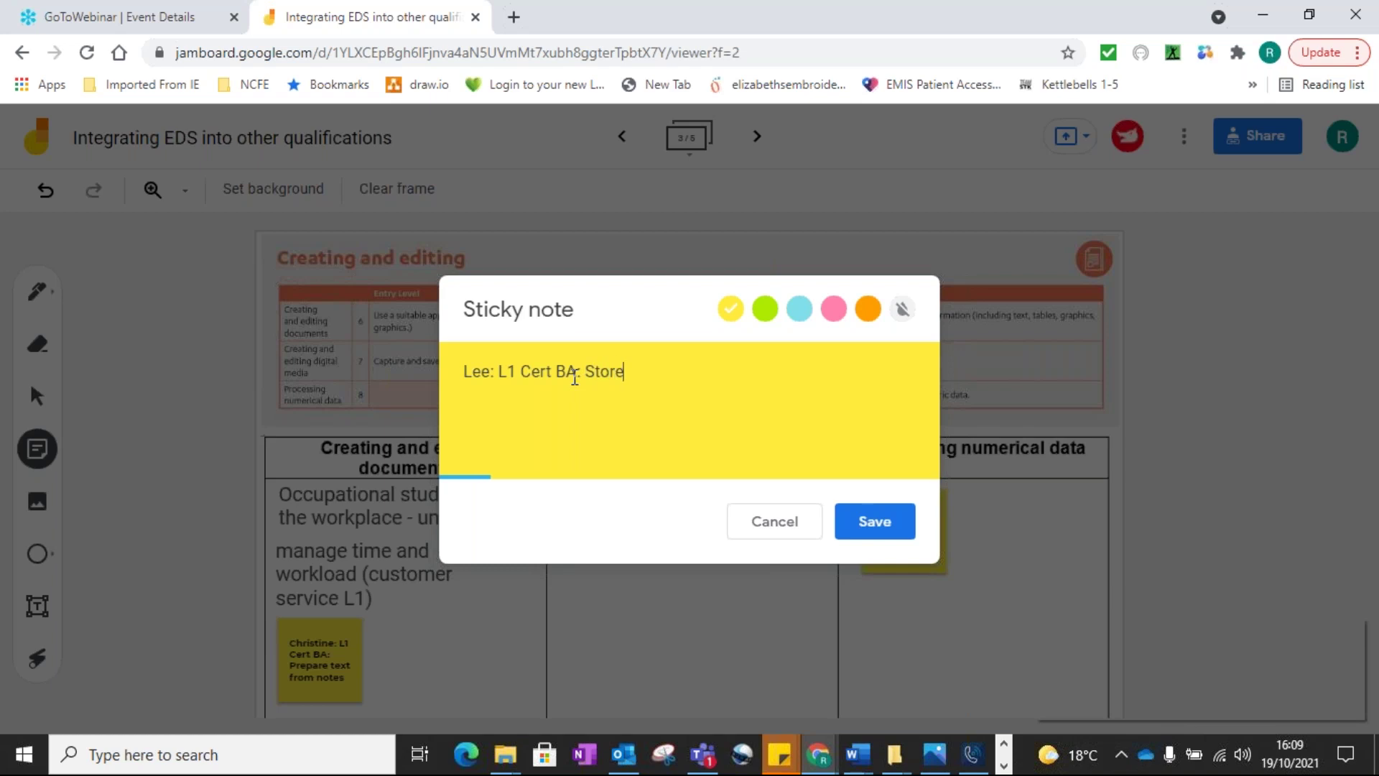
type(" and retrive")
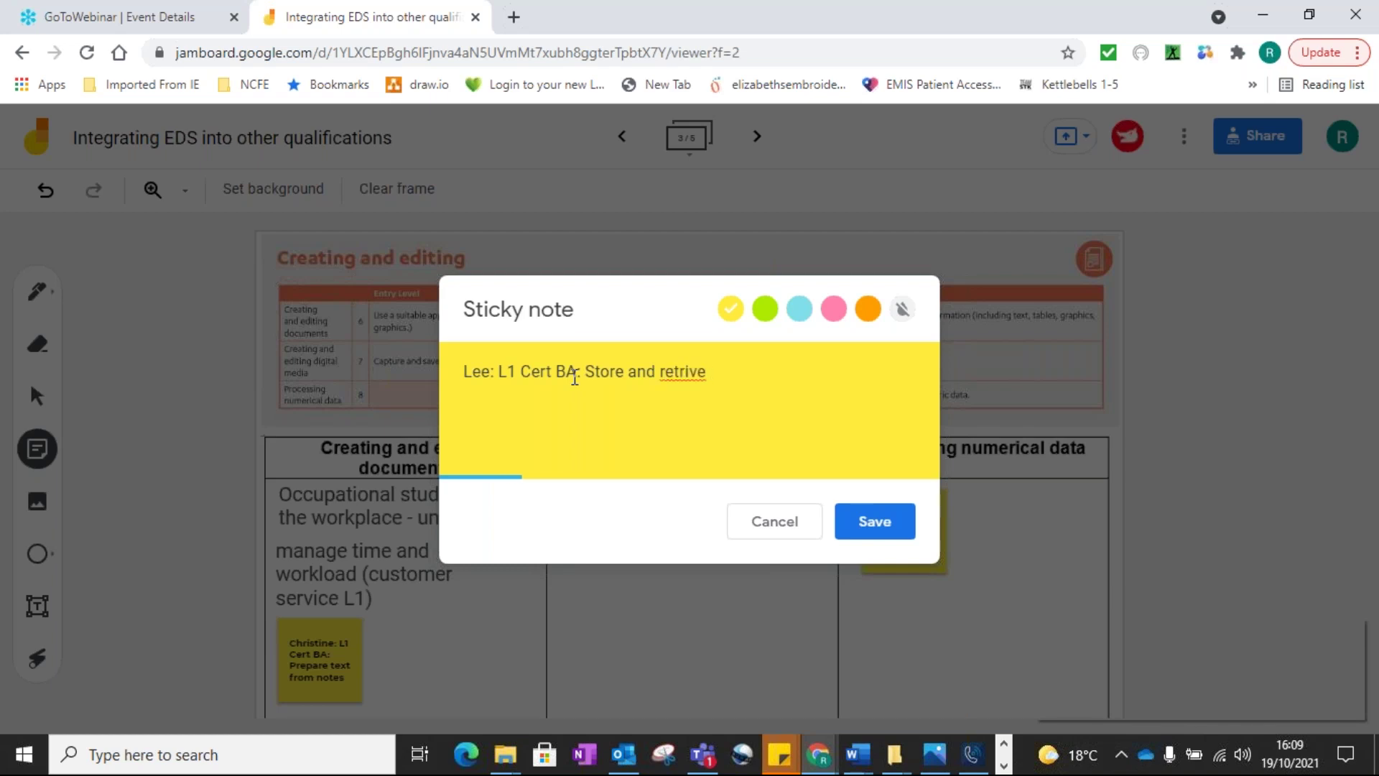
right_click(695, 373)
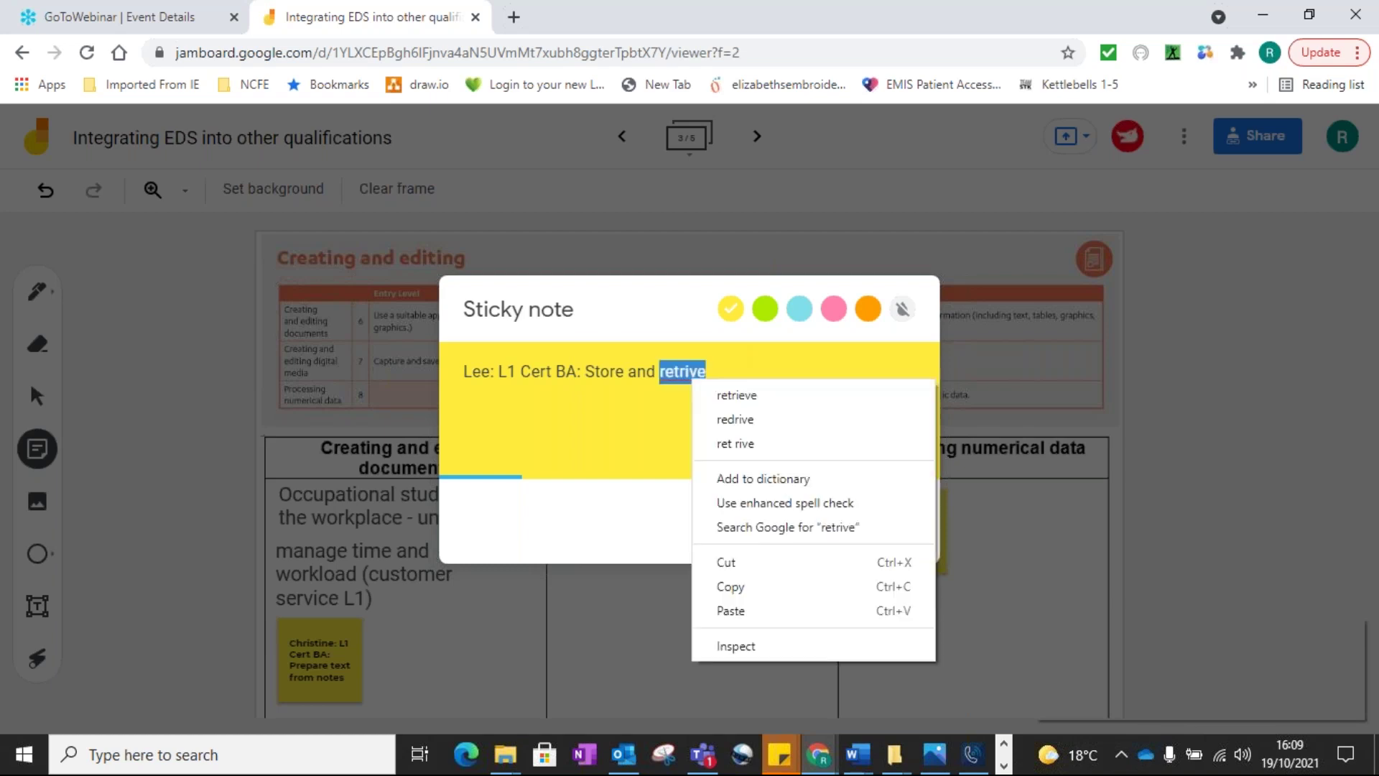
left_click(733, 395)
type("Info")
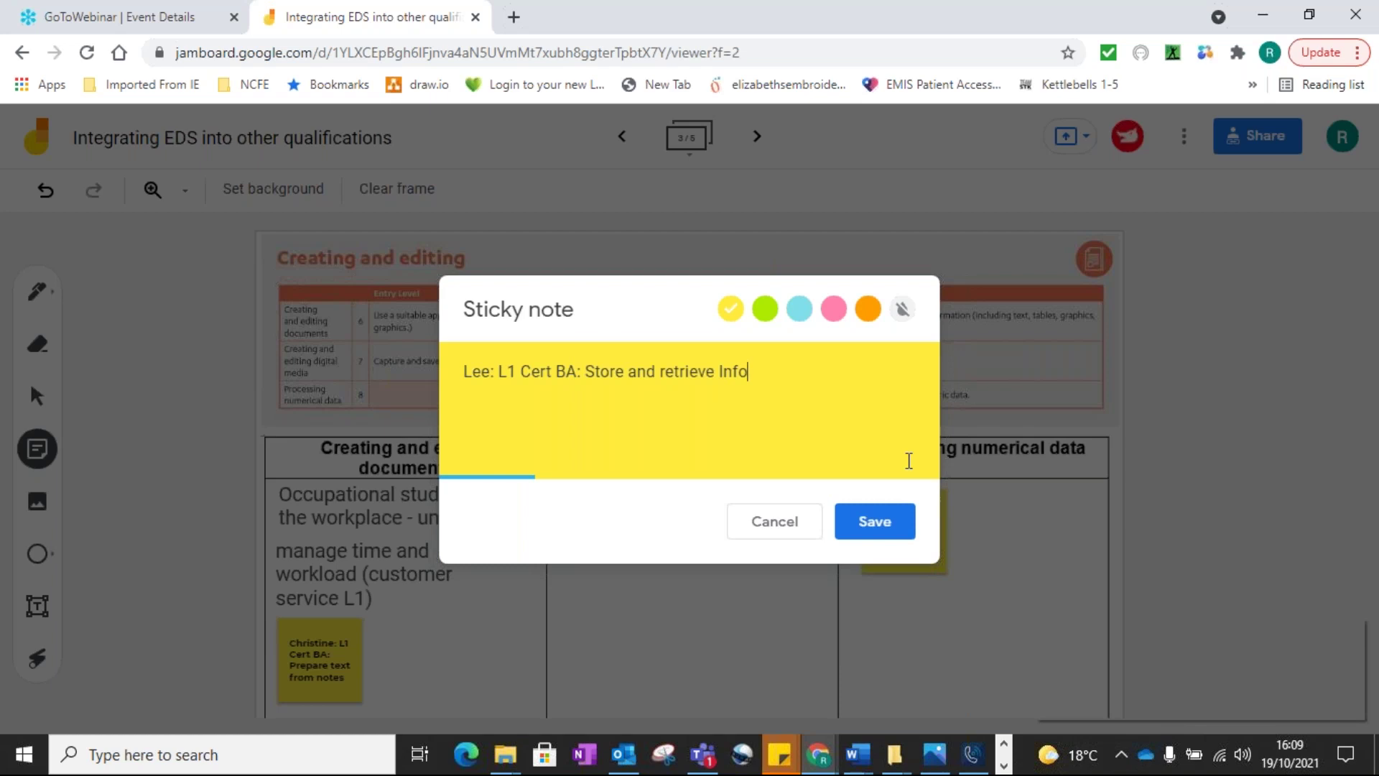
left_click(873, 528)
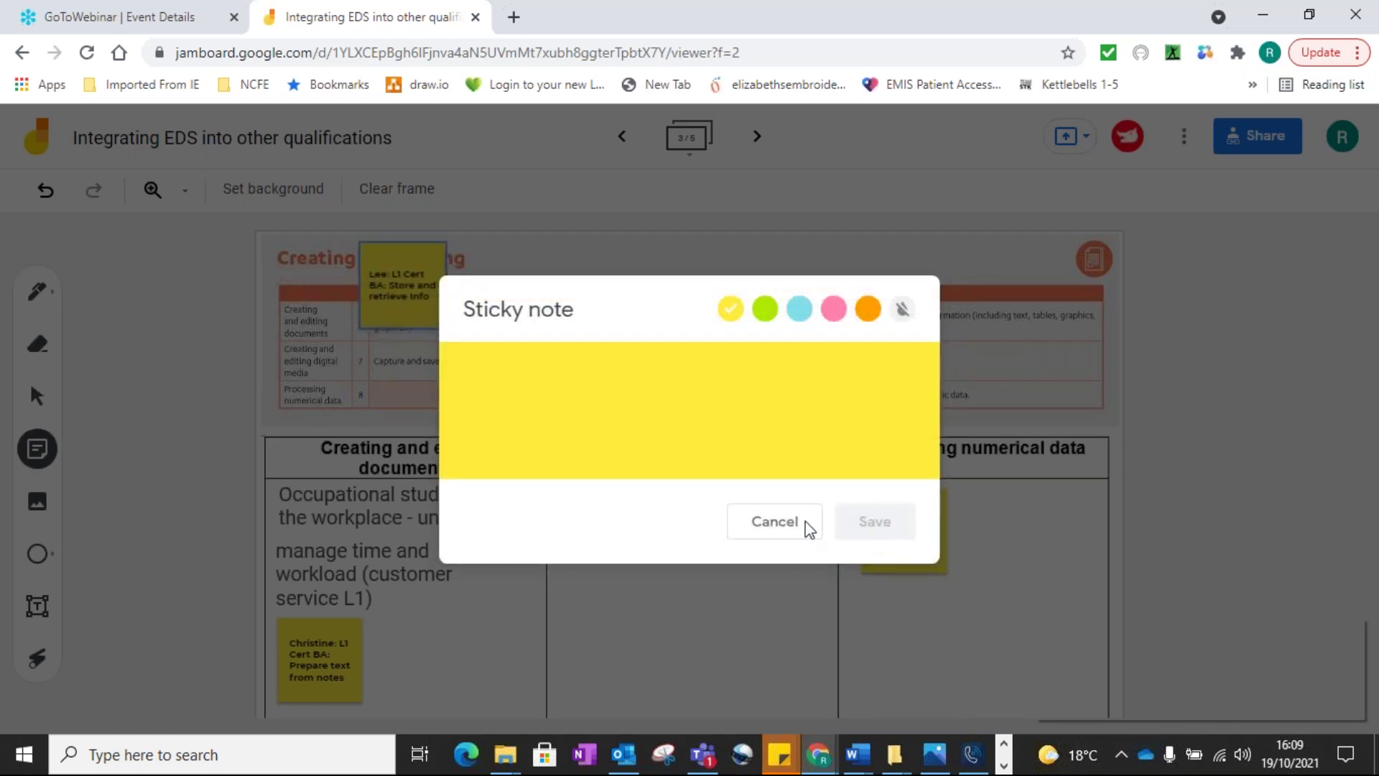
Dismiss the blank note and move the "Store and retrieve Info" sticky below the Customer Services note under Processing numerical data.
left_click(810, 529)
left_click(395, 260)
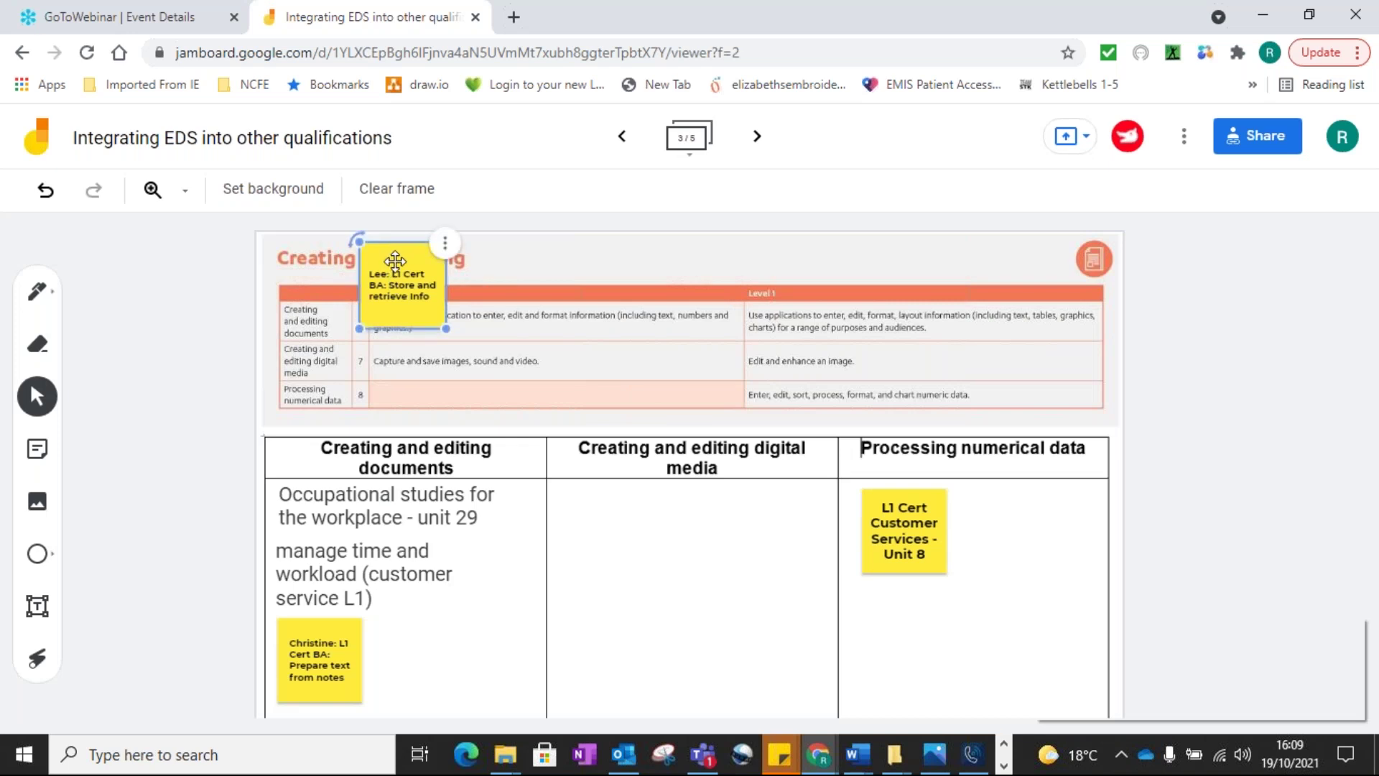
left_click_drag(395, 261, 905, 614)
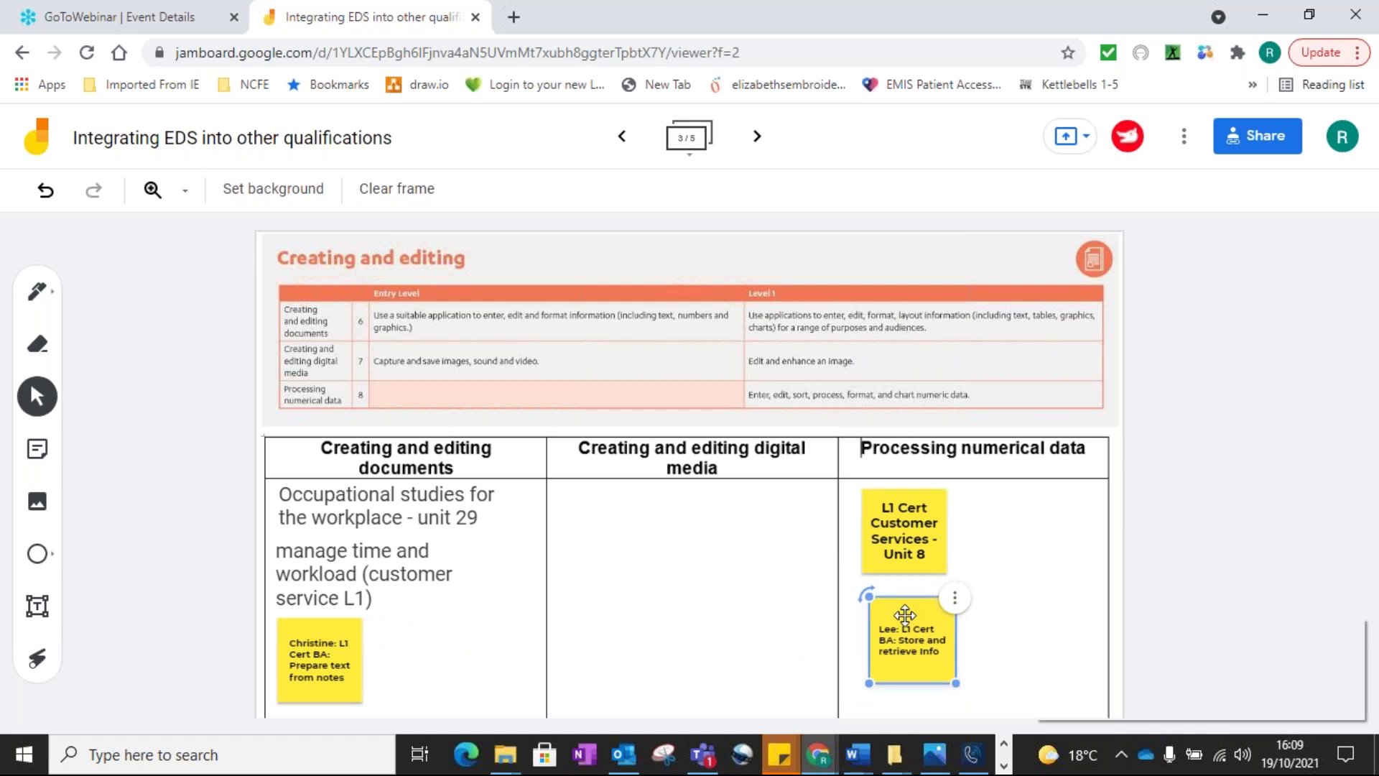
Create a yellow sticky note with the third contributor's first name followed by ": Unit 18 word processing: BA".
left_click(745, 547)
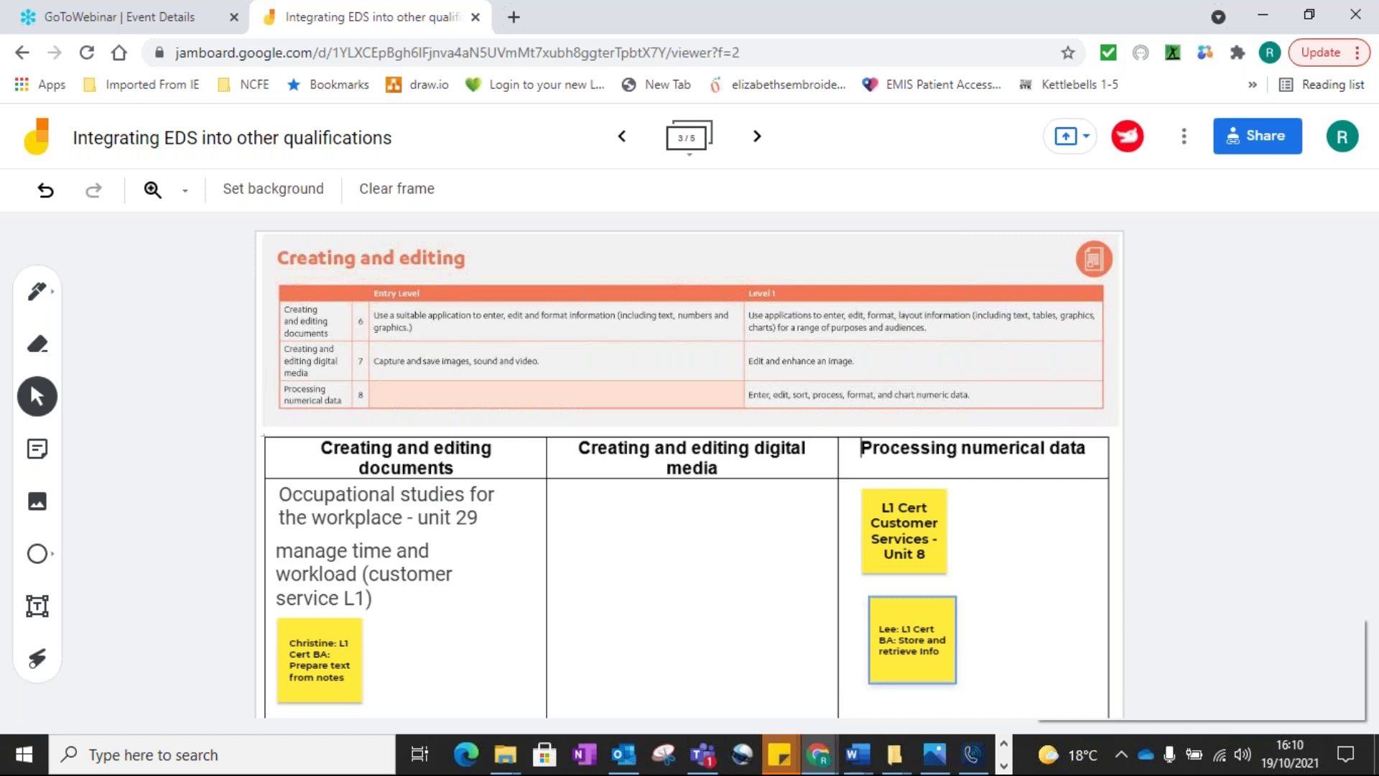
left_click(37, 453)
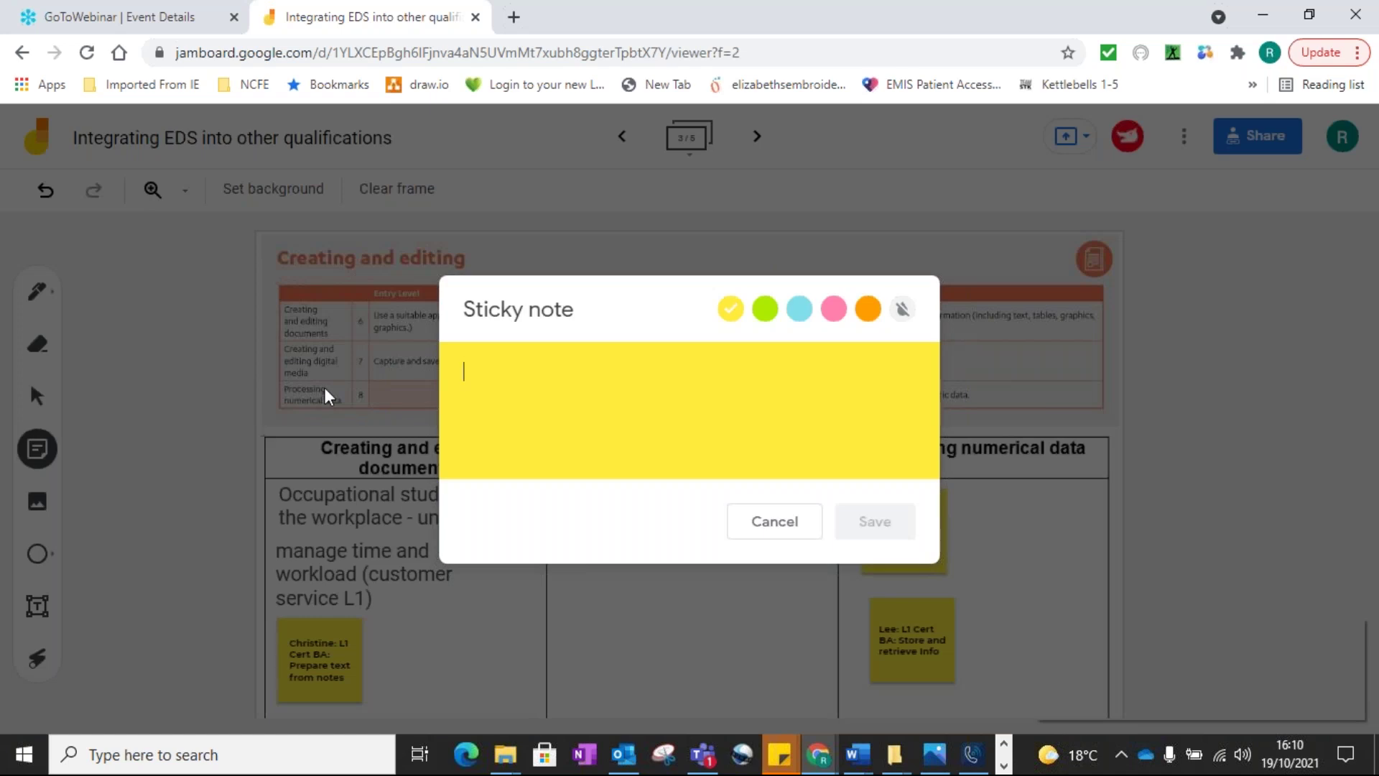
type("Tina")
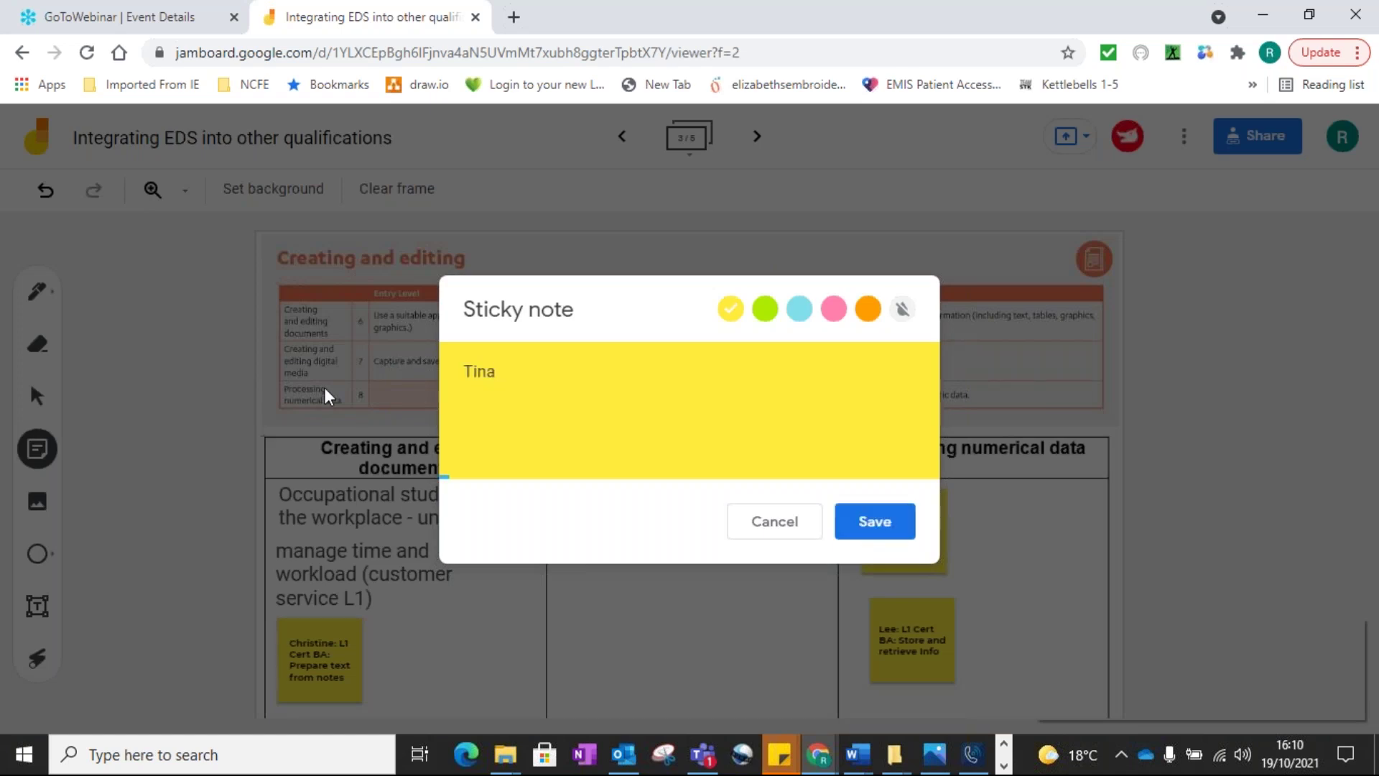
type(": Unit 18 word processing")
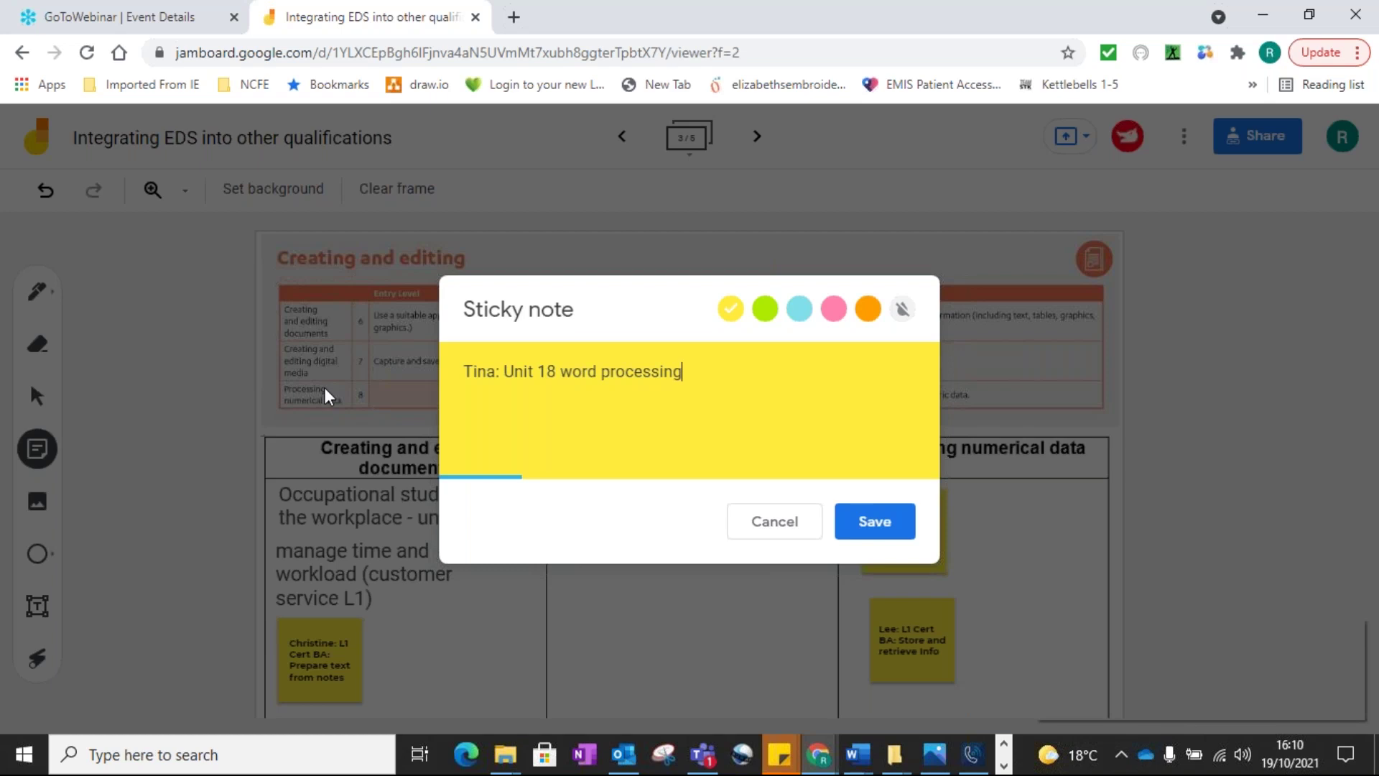
type(": BA")
left_click(873, 521)
Dismiss the blank note and move the "Unit 18 word processing" sticky beside the "Prepare text from notes" sticky under Creating and editing documents.
left_click(783, 527)
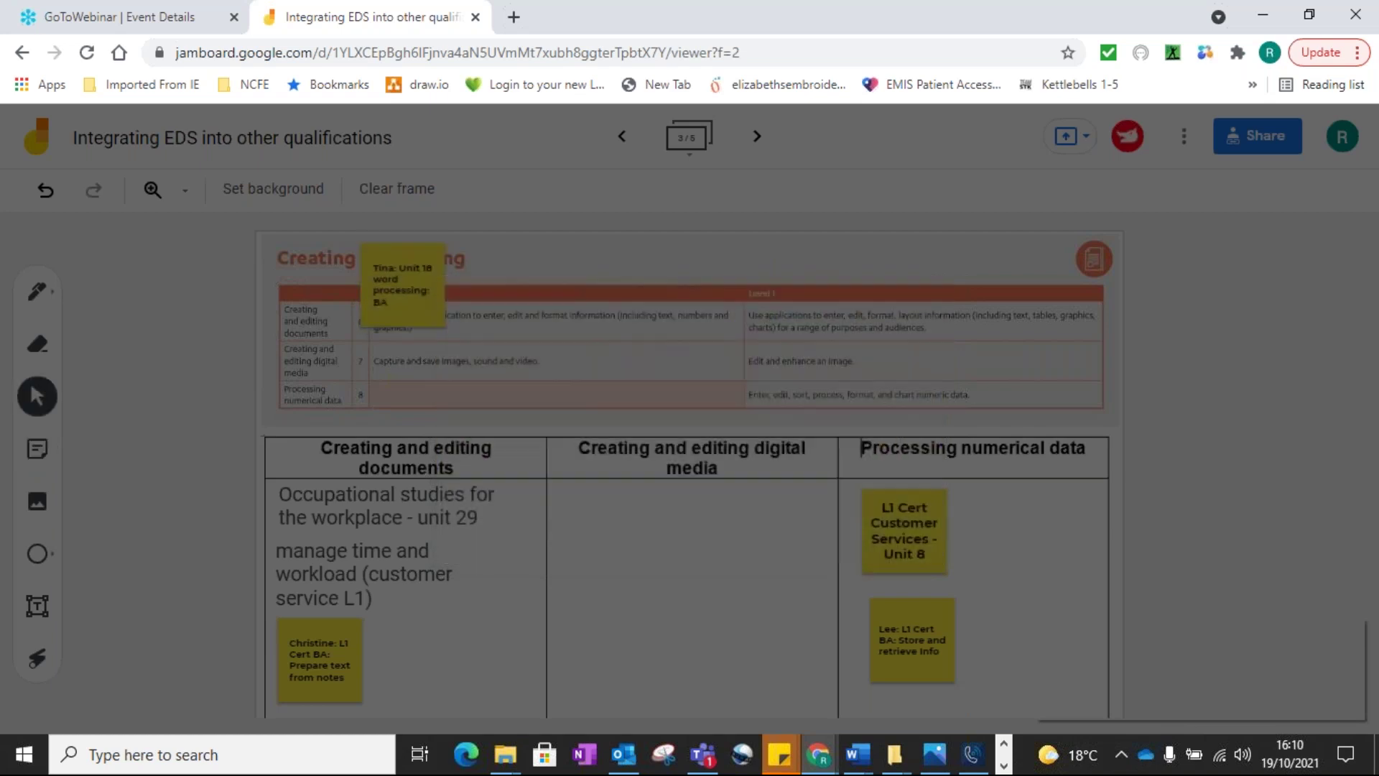
left_click_drag(382, 267, 470, 622)
left_click(480, 611)
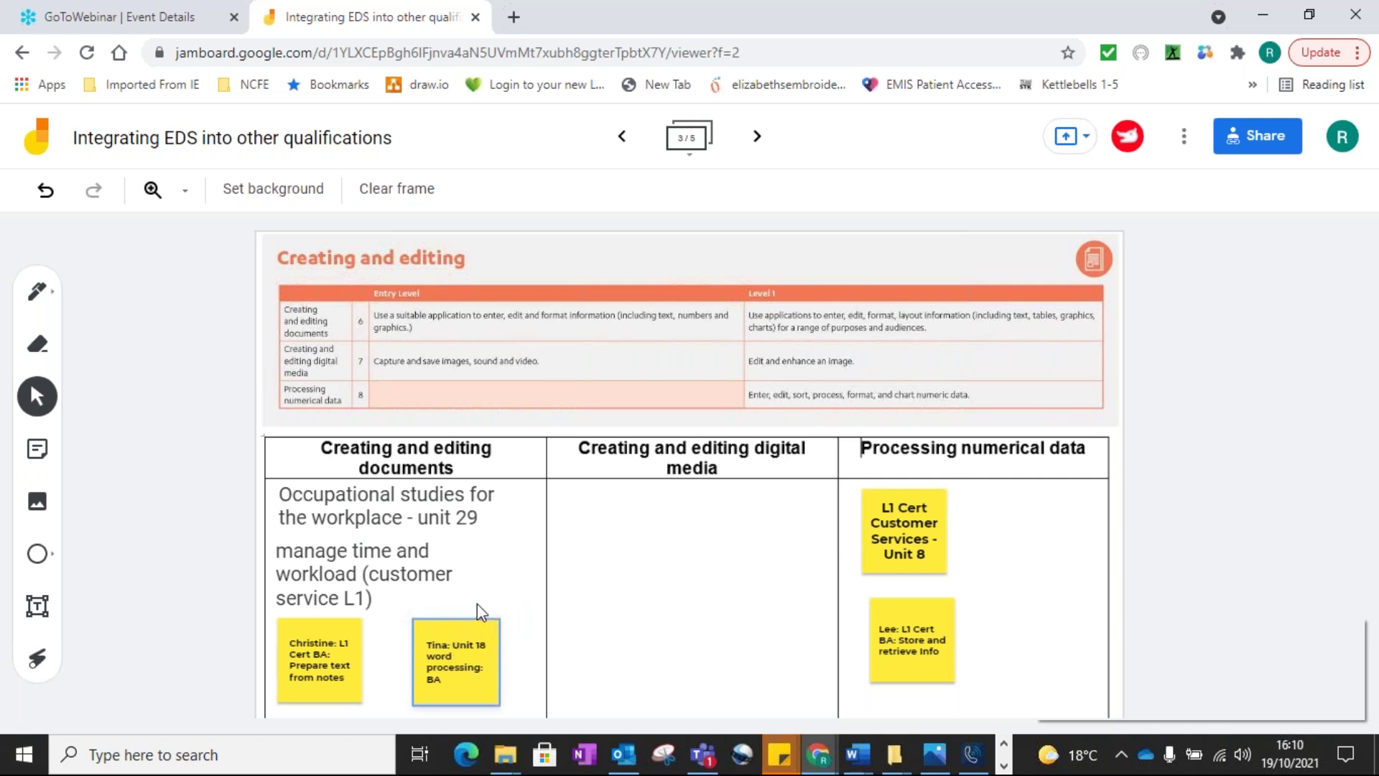
Duplicate the "Unit 18 word processing" sticky and place the copy at the top of the Creating and editing digital media column.
left_click(477, 631)
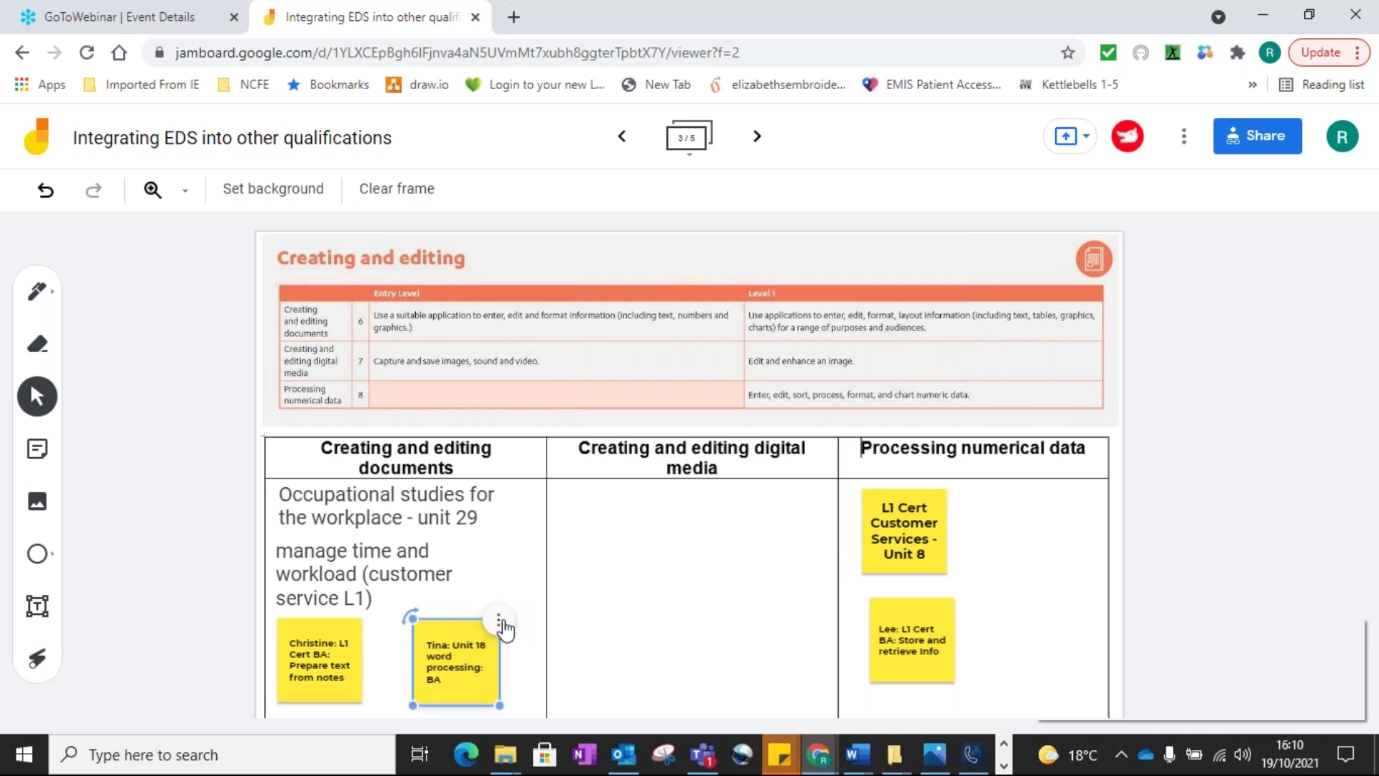
right_click(502, 627)
left_click(567, 545)
left_click_drag(499, 600, 621, 511)
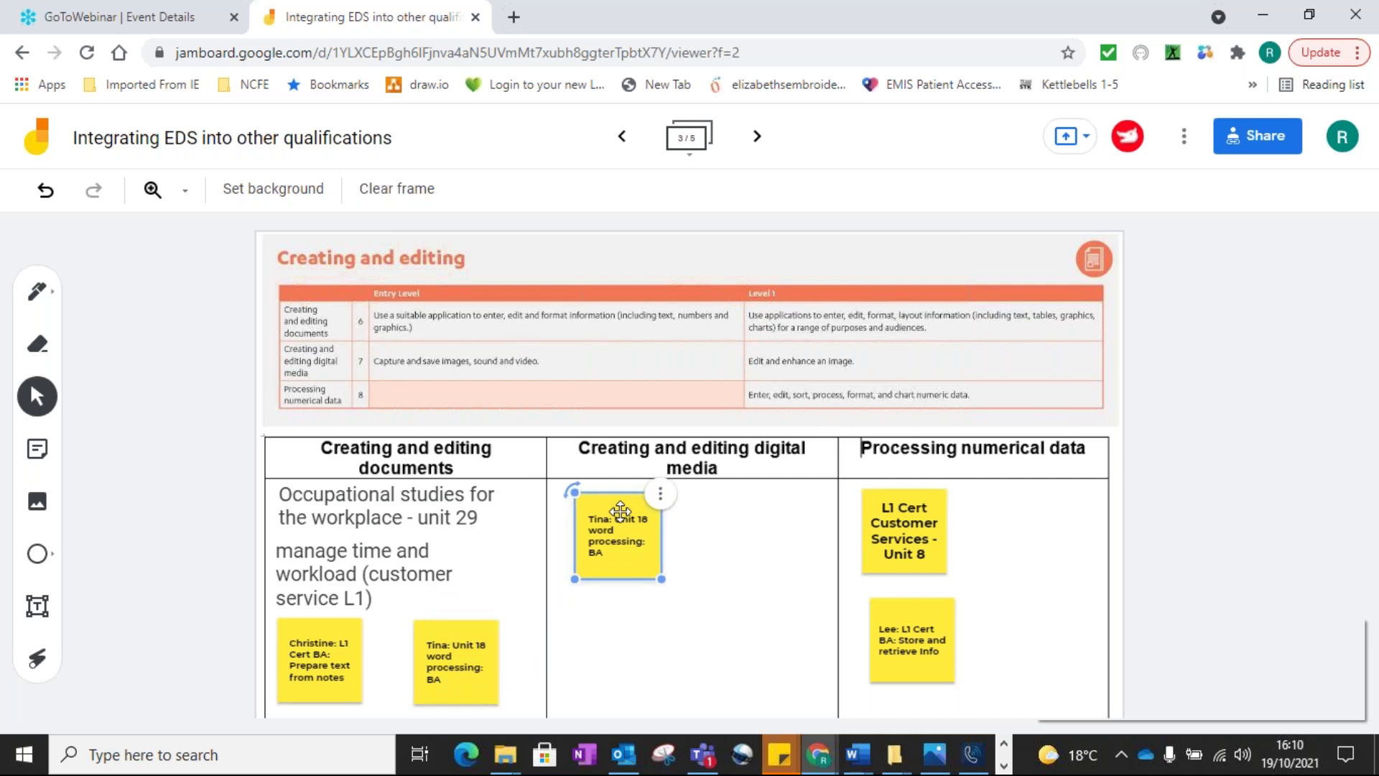
left_click(748, 545)
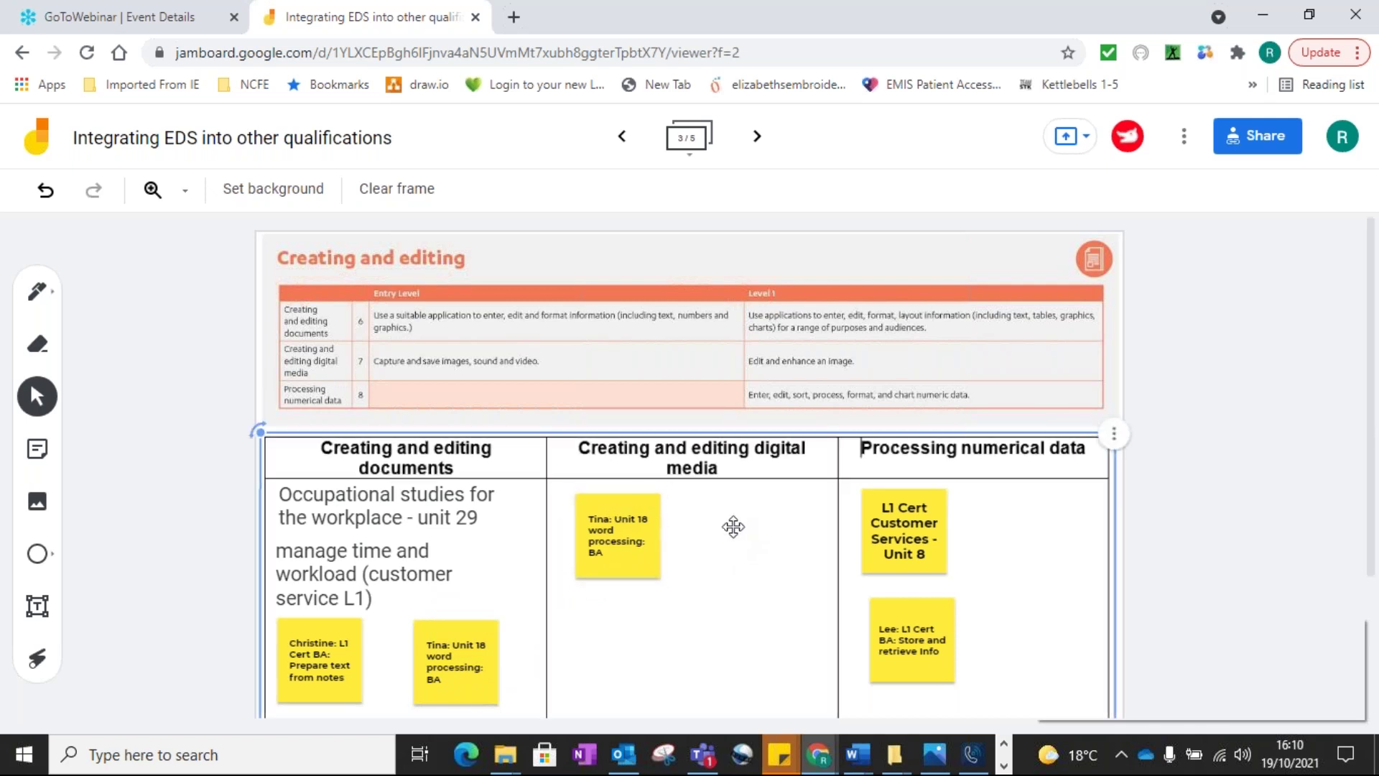
left_click(937, 254)
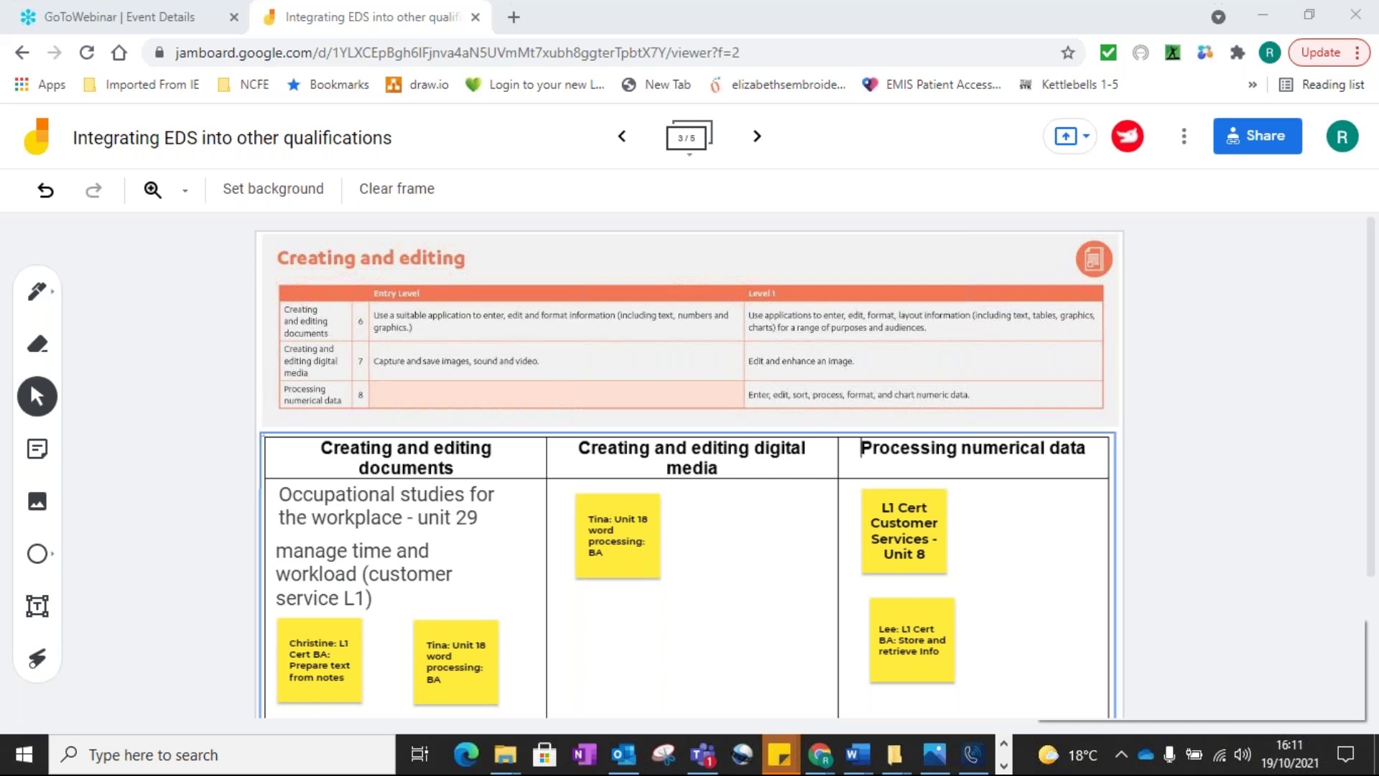
Create a yellow sticky note with the contributor's first name followed by ": Occupational Studies for the workplace: Unit 29 WP and unit 48 Spreadsheets".
left_click(37, 451)
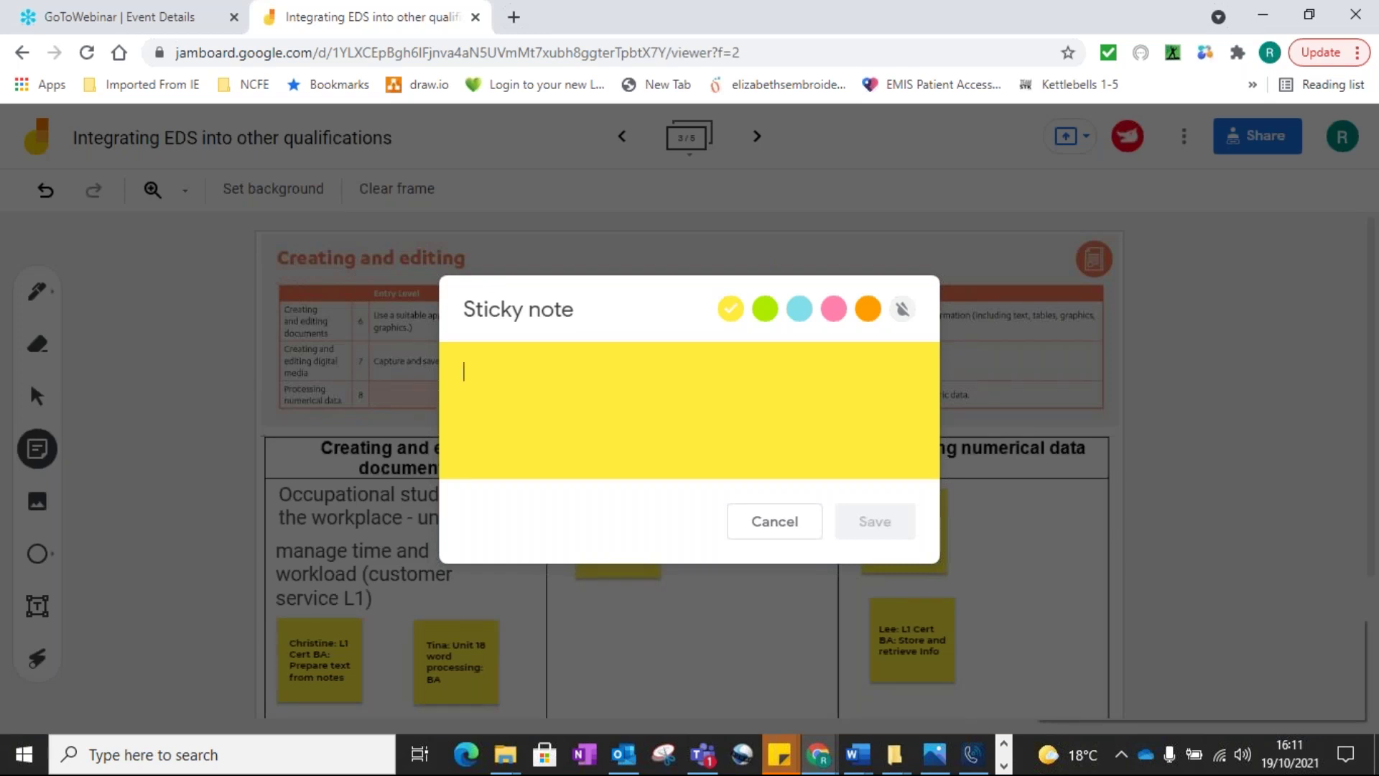
type("Lee: ")
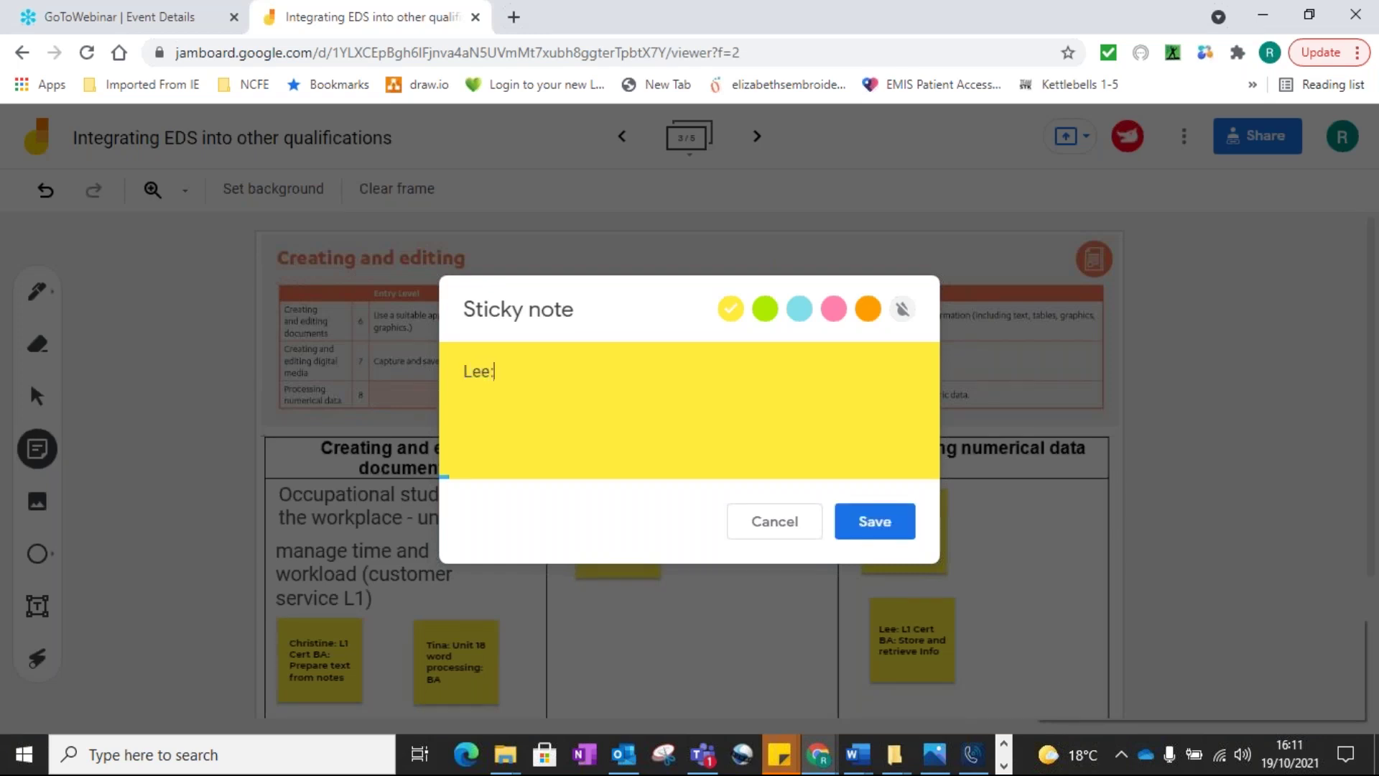
type("Occupational S")
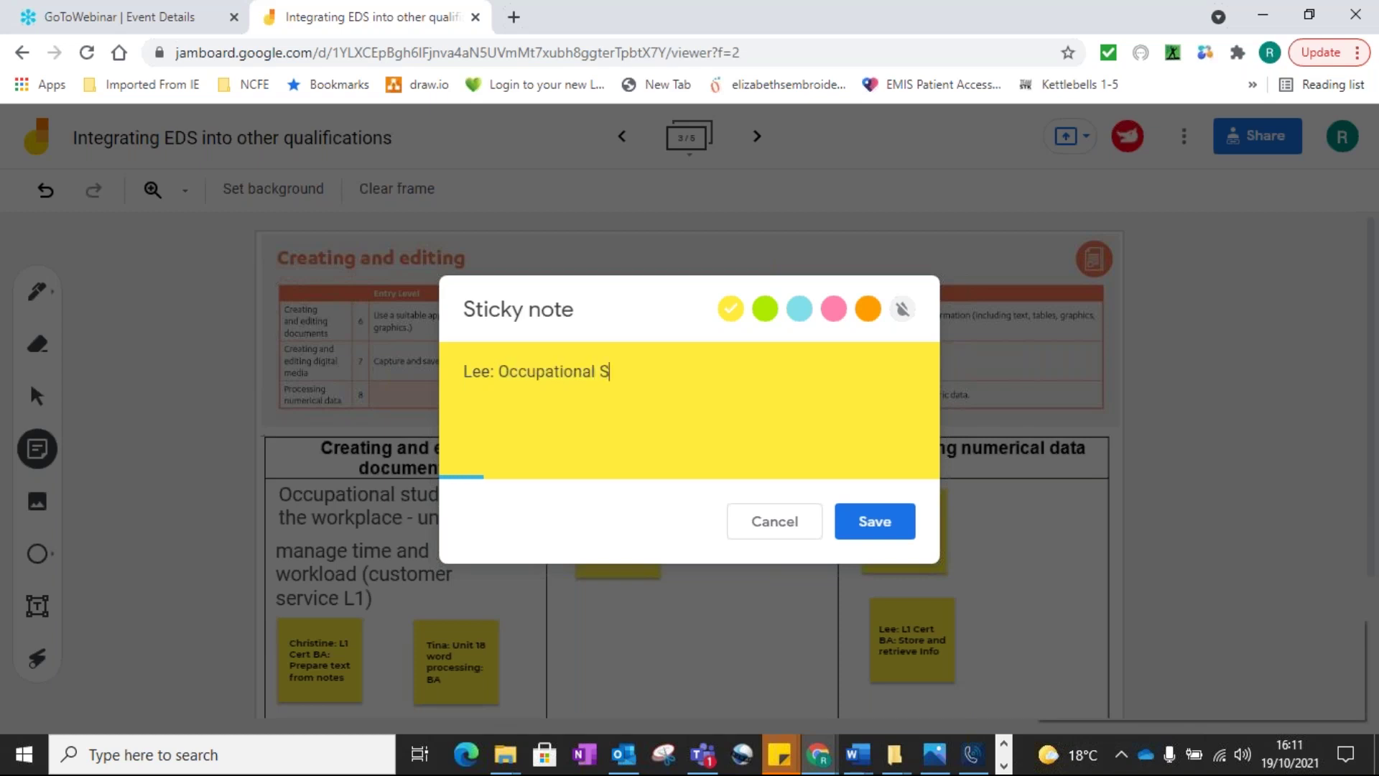
type("tudies for the workplace:")
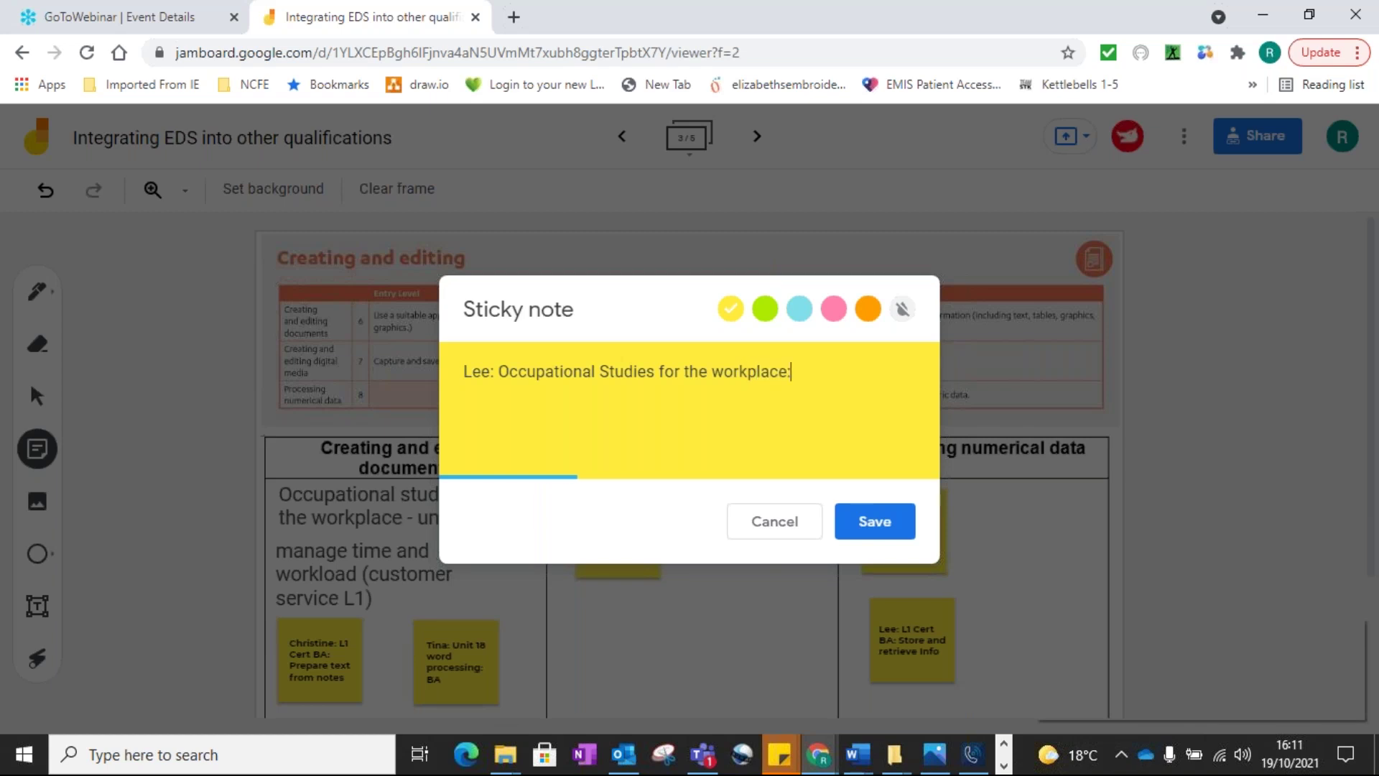
type("Unit 29 WP and")
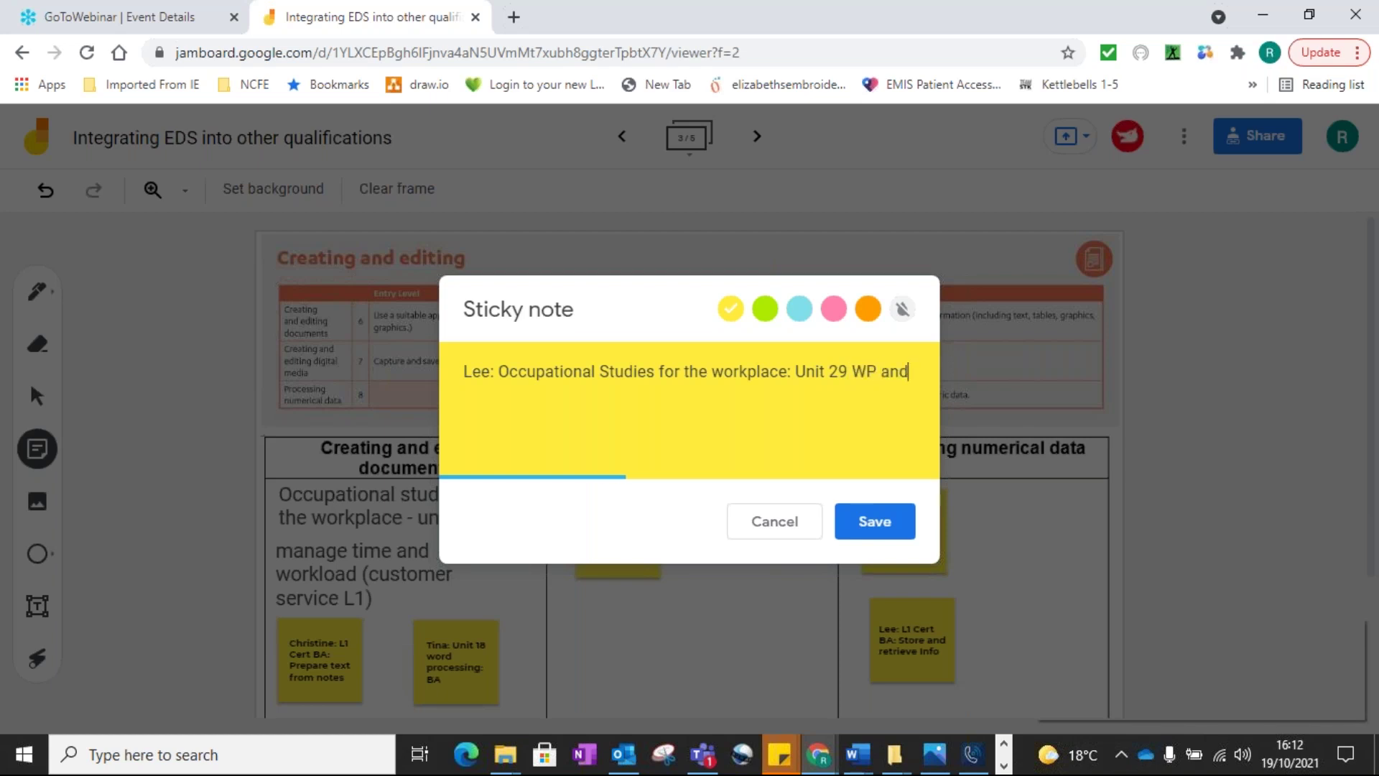
type(" unit 48 Spreadsheets")
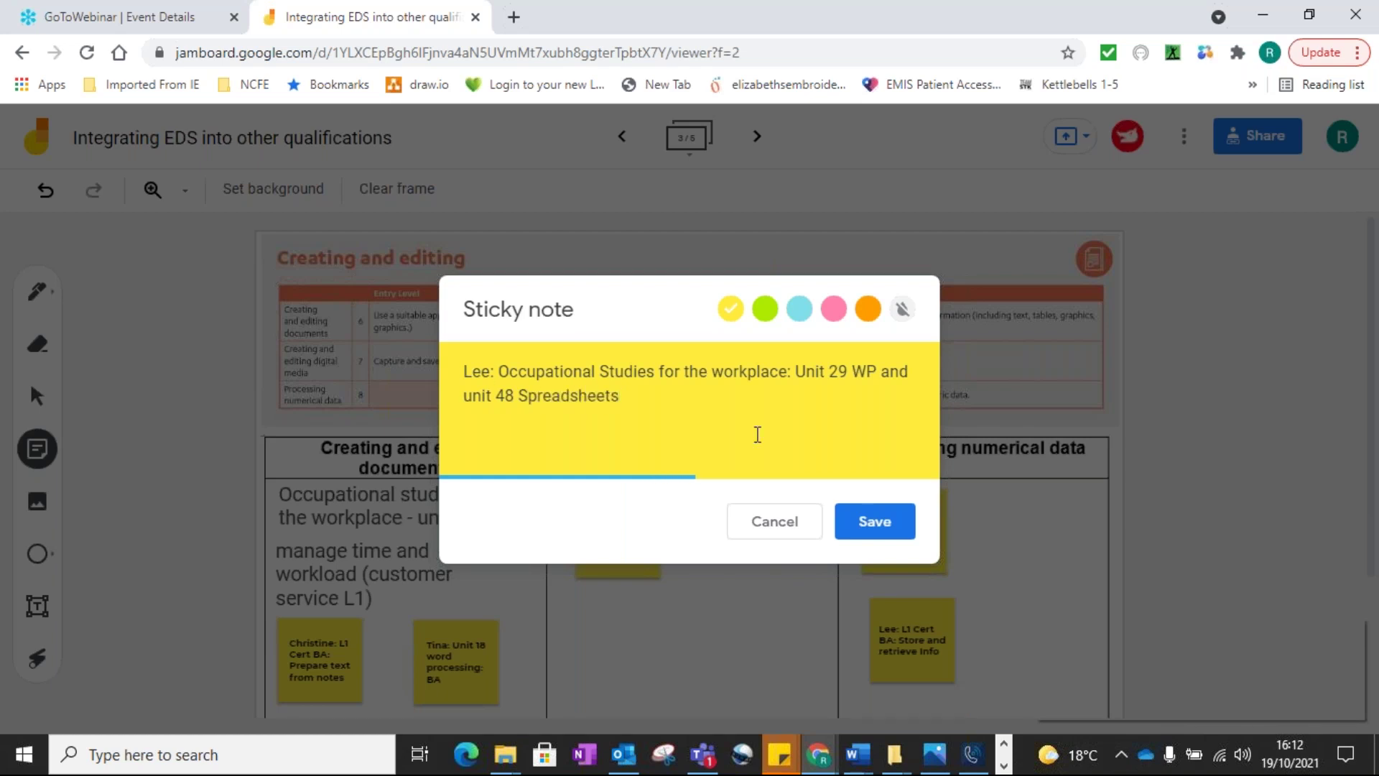
left_click(889, 535)
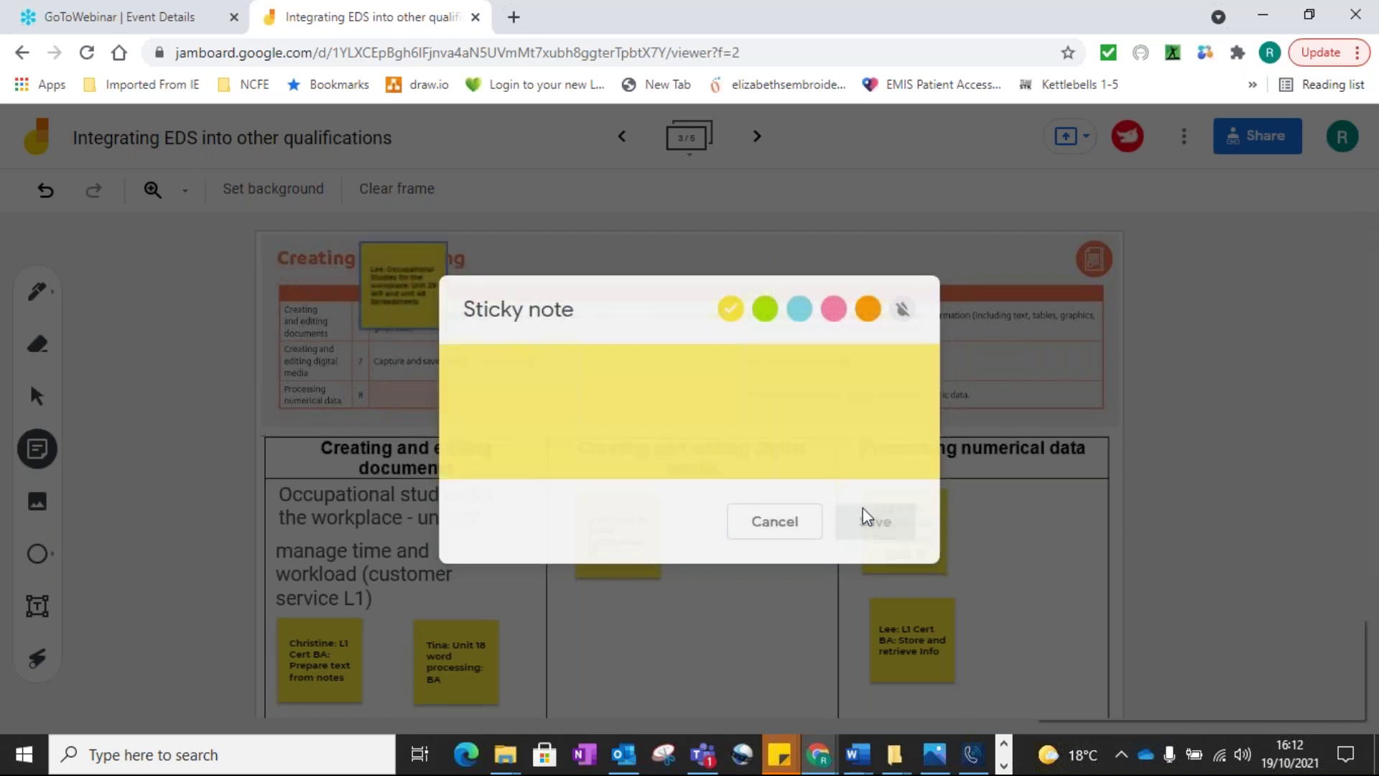
Dismiss the blank note and move the "Occupational Studies for the workplace" sticky beside the "manage time and workload" text under Creating and editing documents.
left_click(772, 522)
left_click(424, 245)
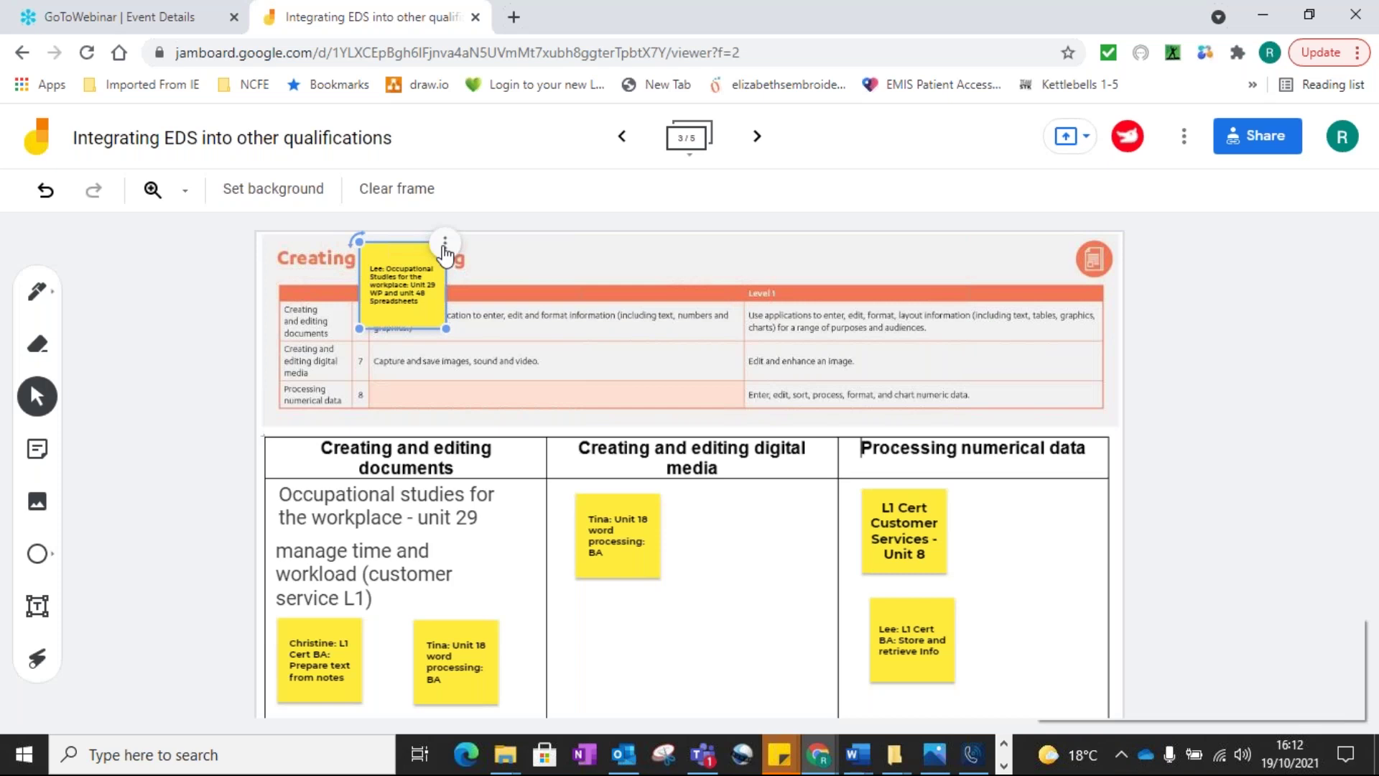
left_click(445, 245)
left_click_drag(411, 253, 524, 531)
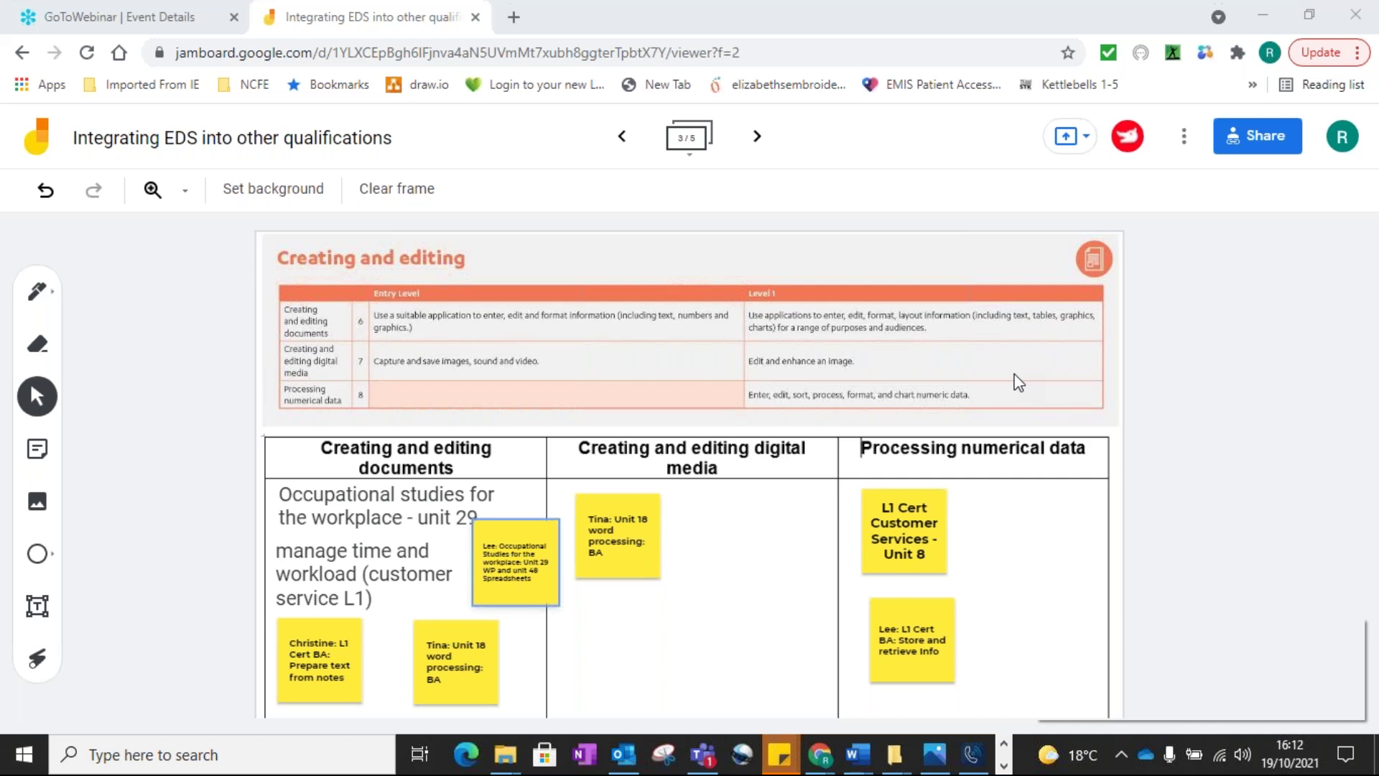
left_click(520, 537)
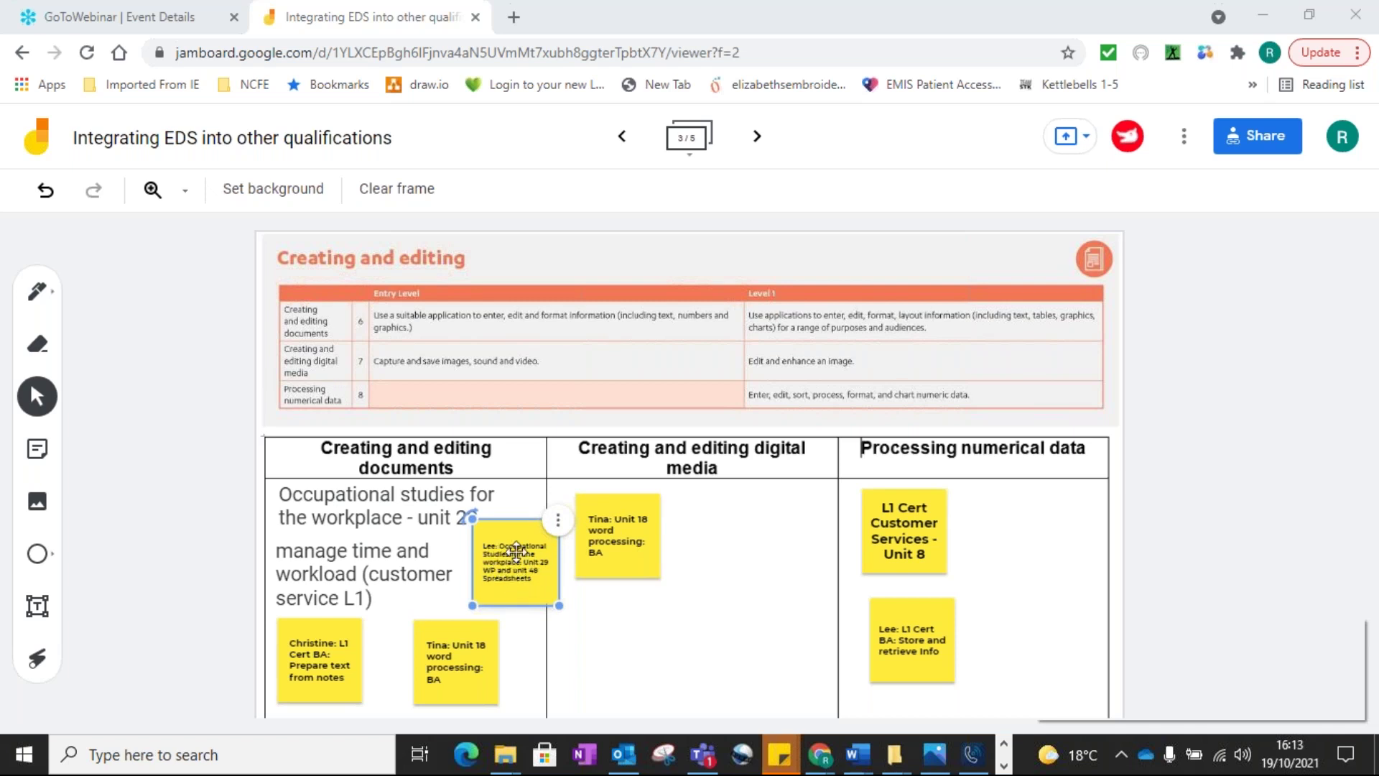
left_click(433, 465)
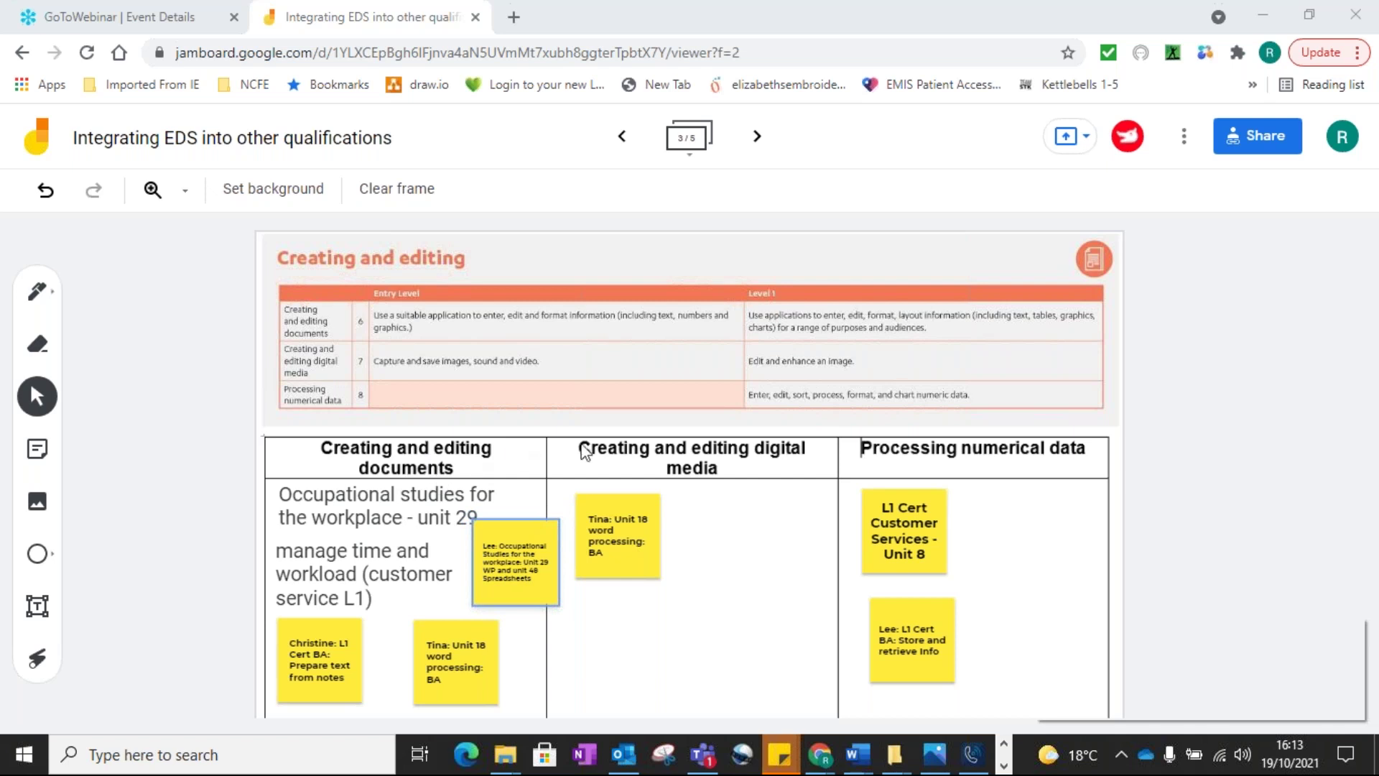